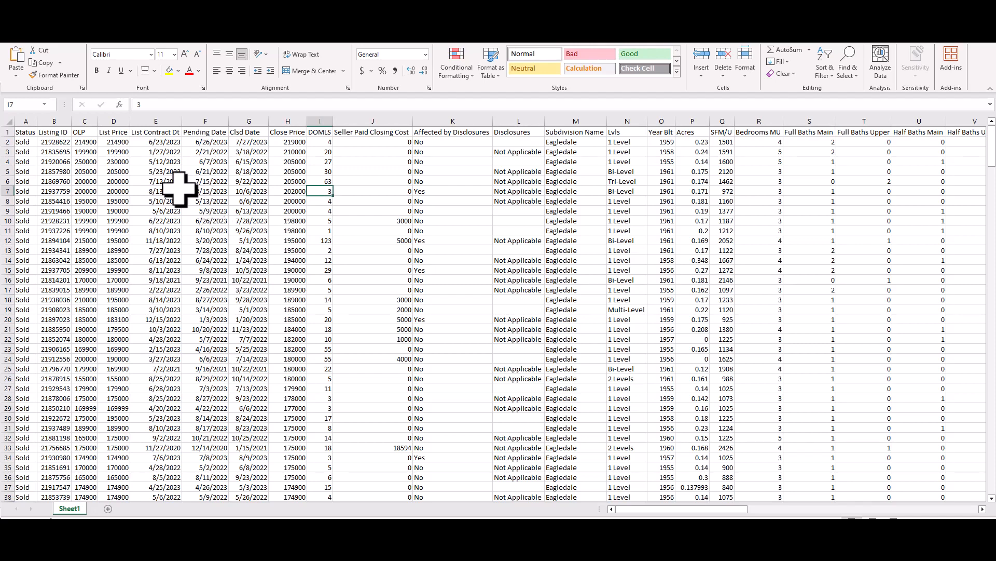
# - Insert a PivotChart from the sales data in Sheet1!$A$1:$AO$338, placed on a new worksheet
pyautogui.click(178, 191)
pyautogui.click(172, 260)
pyautogui.click(249, 261)
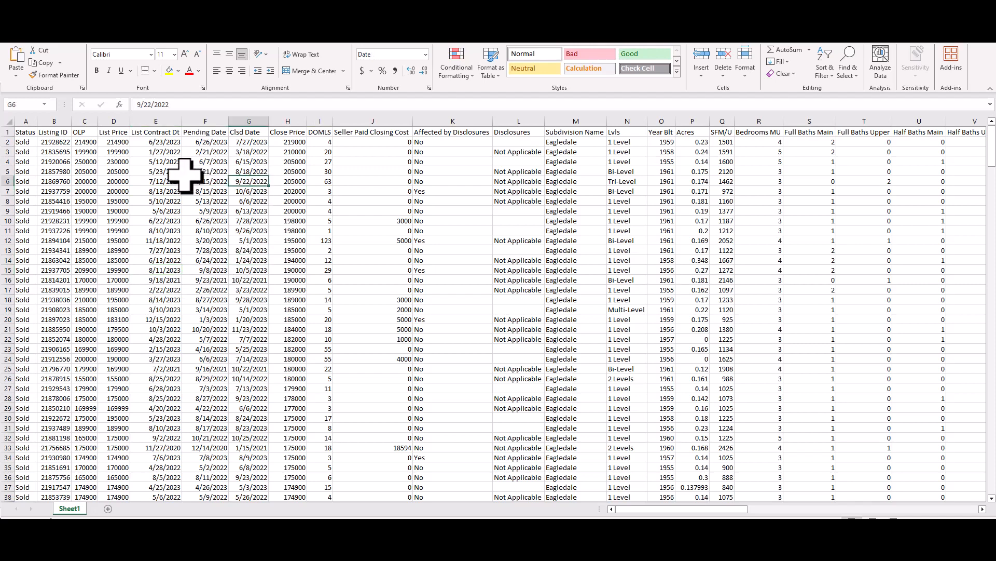
pyautogui.click(107, 181)
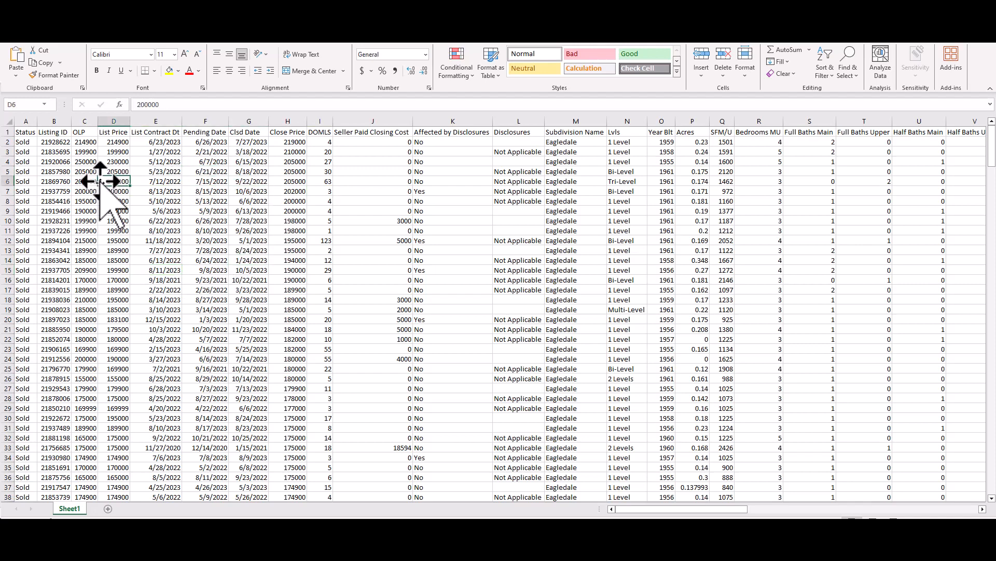
pyautogui.click(82, 41)
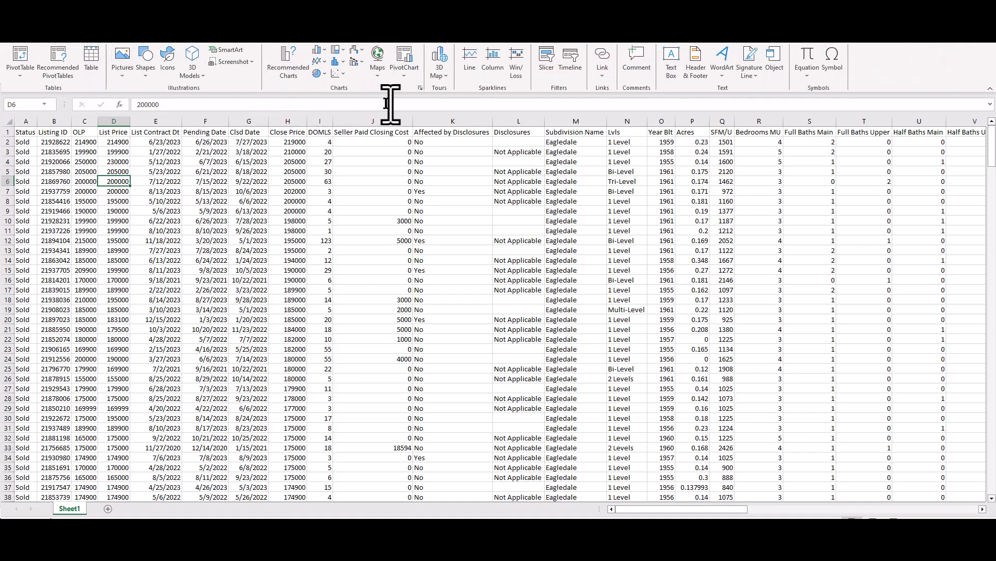
pyautogui.click(405, 75)
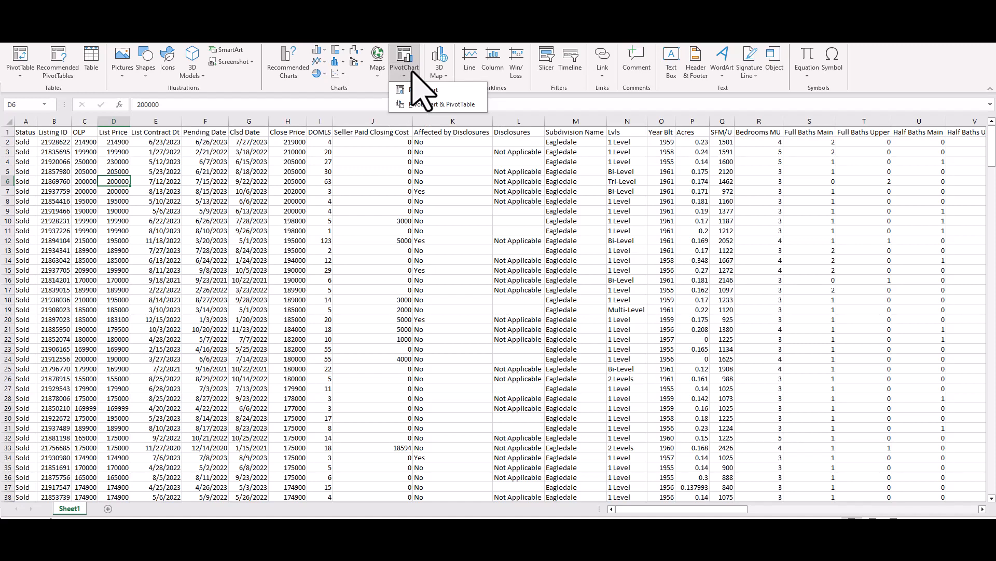
pyautogui.click(423, 92)
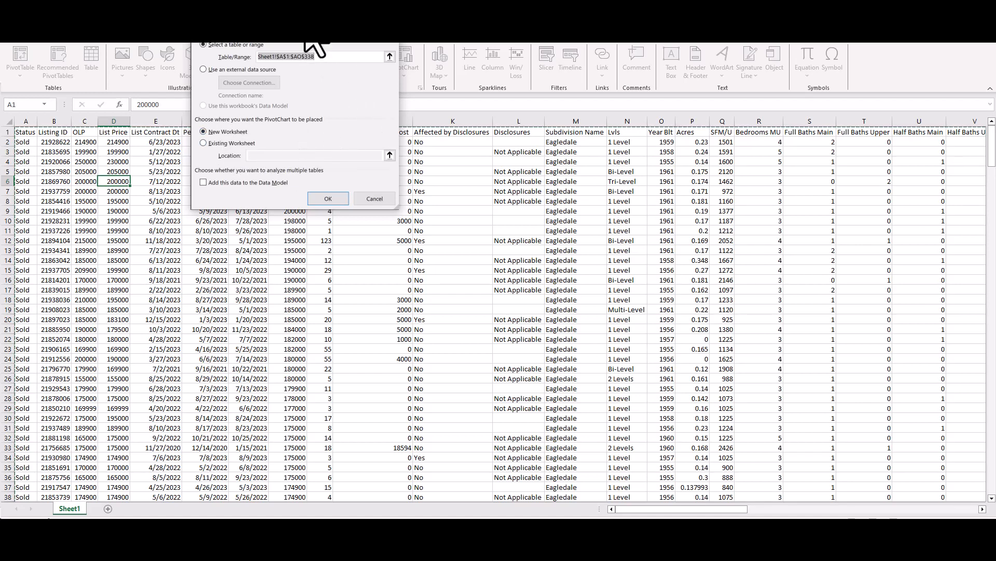
pyautogui.moveTo(310, 42); pyautogui.dragTo(308, 46)
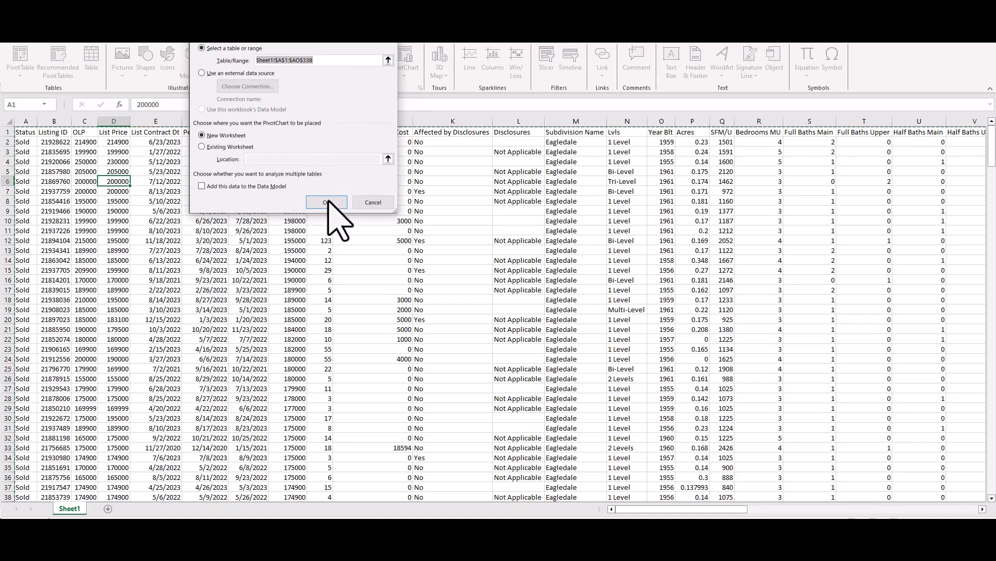
pyautogui.click(327, 202)
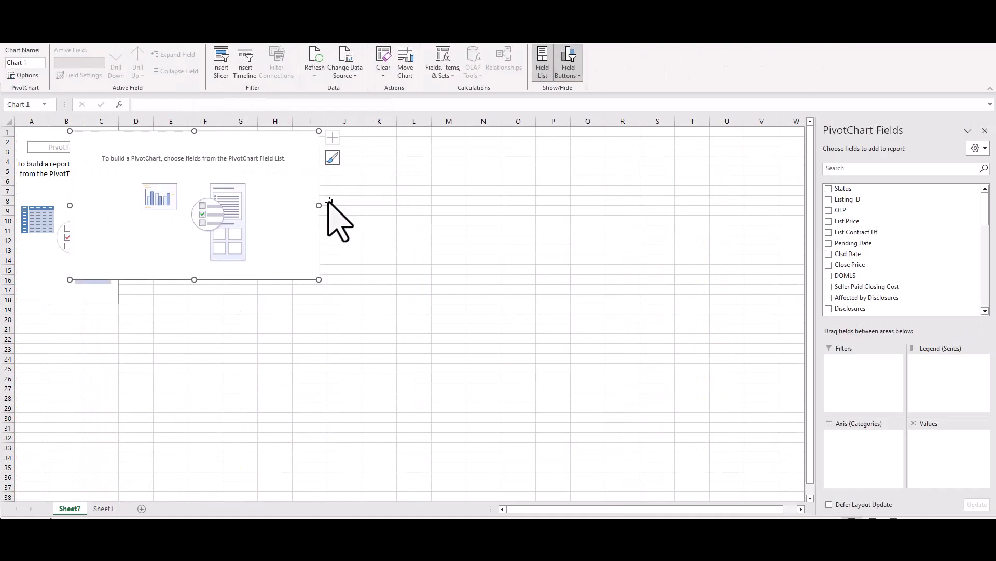
# - Move the empty PivotChart clear of the pivot table placeholder and enlarge it to reach about column O, row 25
pyautogui.moveTo(93, 146); pyautogui.dragTo(177, 151)
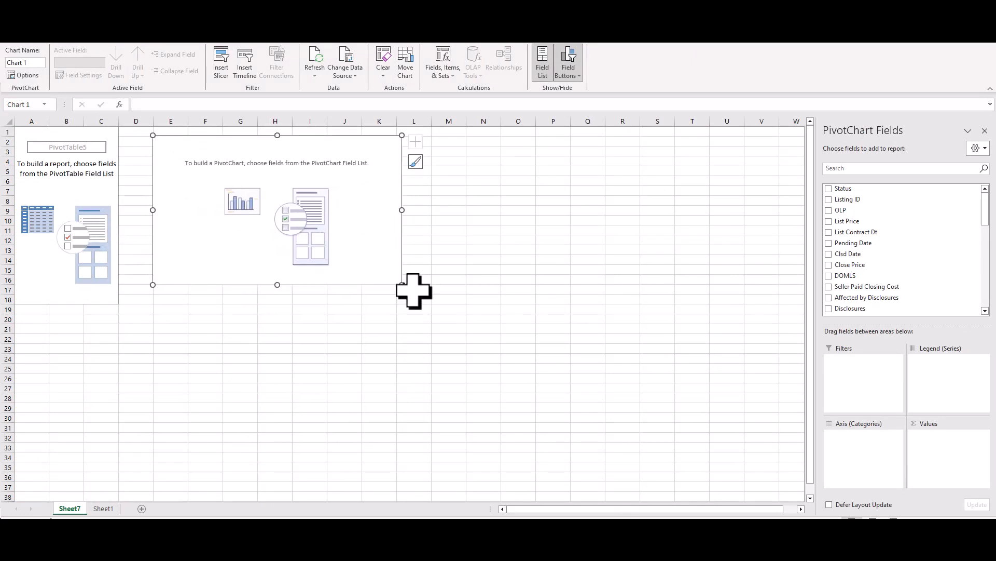
pyautogui.moveTo(403, 285); pyautogui.dragTo(534, 372)
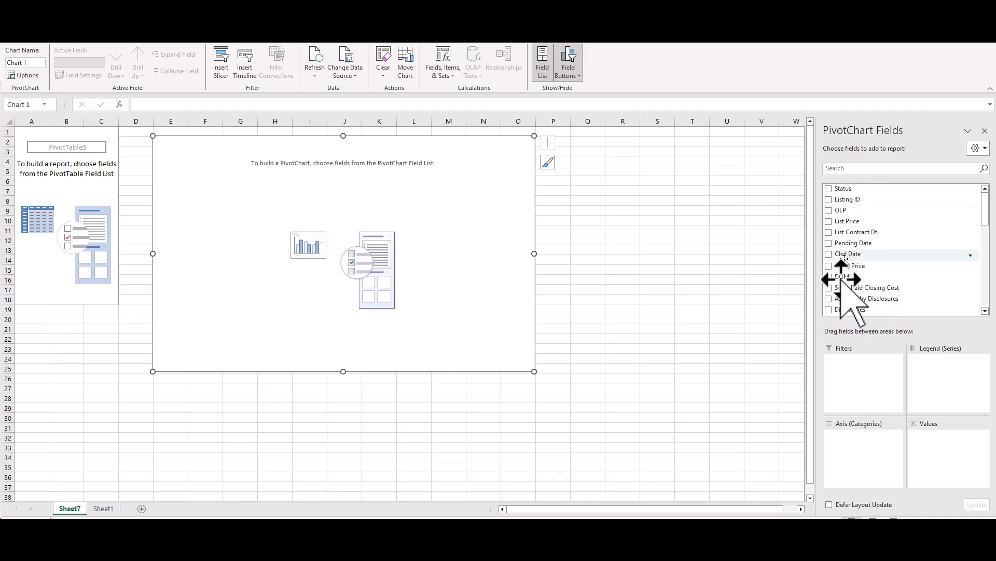
# - Review the column headers in row 1 of Sheet1, then return to the PivotChart on Sheet7
pyautogui.click(104, 508)
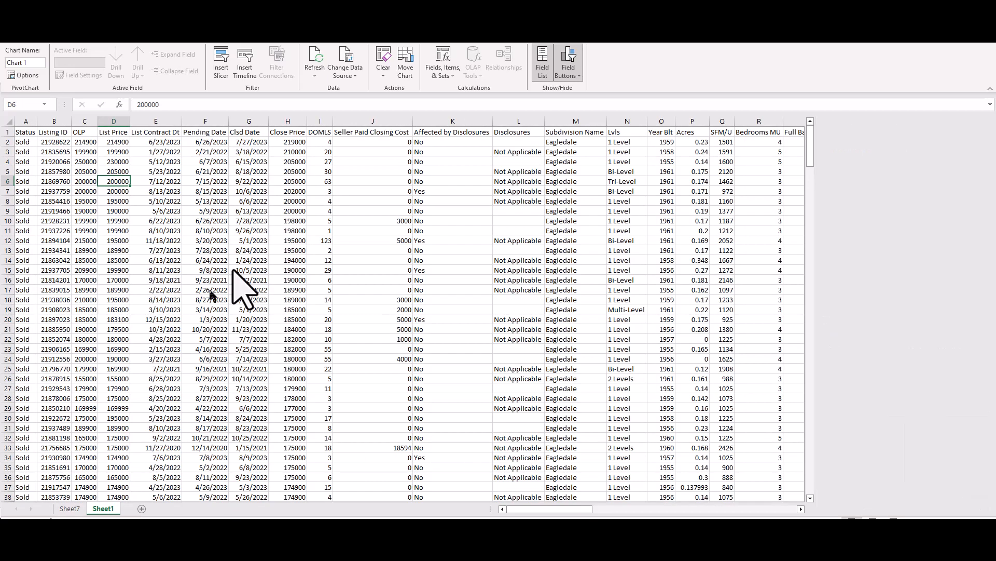
pyautogui.moveTo(23, 131); pyautogui.dragTo(829, 134)
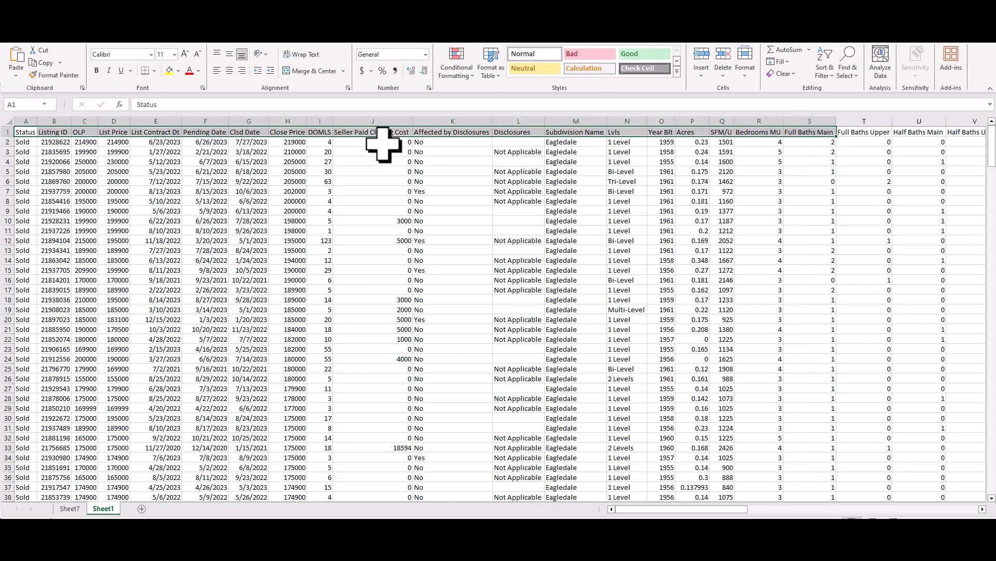
pyautogui.click(70, 508)
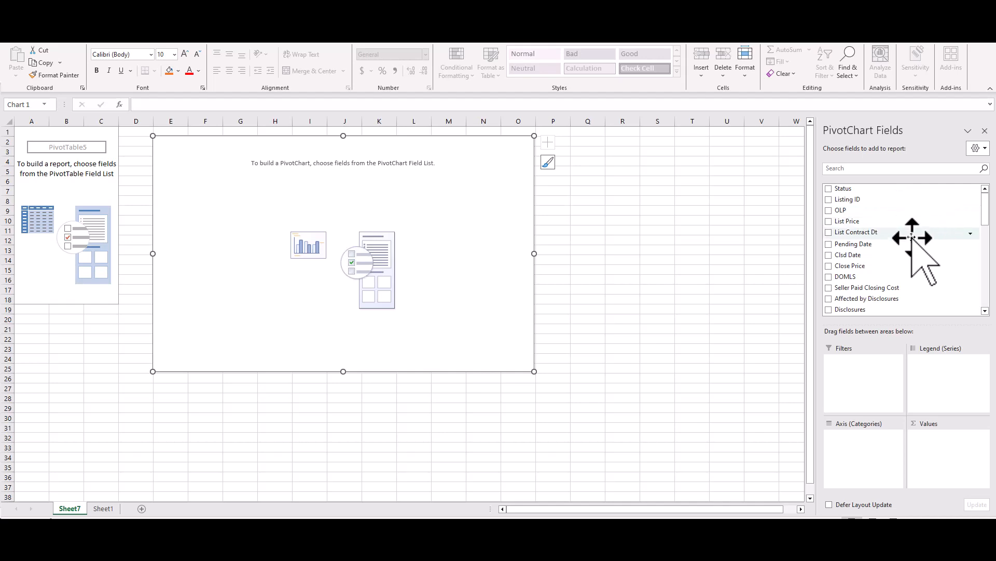
# - Build the PivotChart with # of Spaces as axis categories and both Close Price and # of Spaces as values
pyautogui.moveTo(983, 208); pyautogui.dragTo(980, 275)
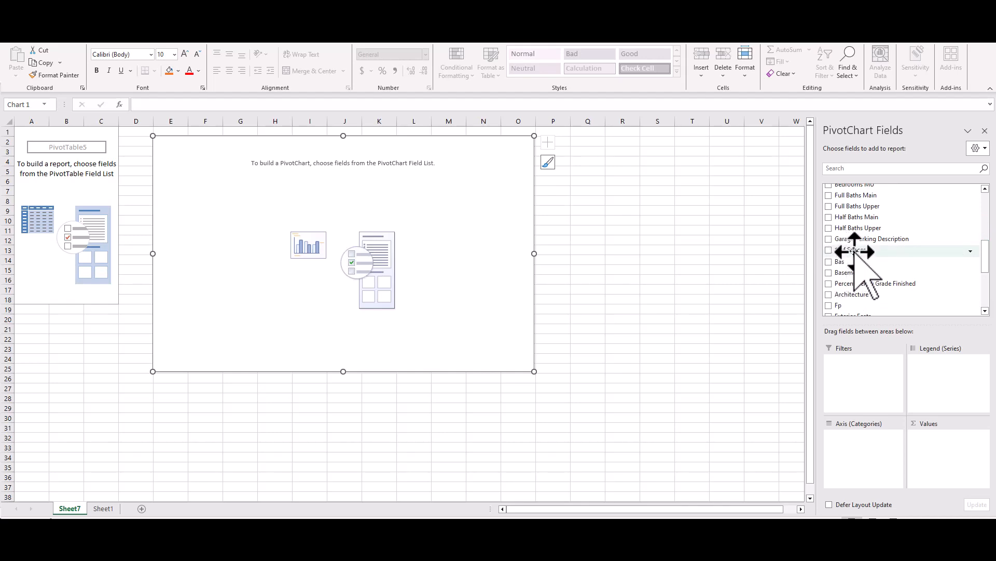
pyautogui.moveTo(853, 250); pyautogui.dragTo(852, 453)
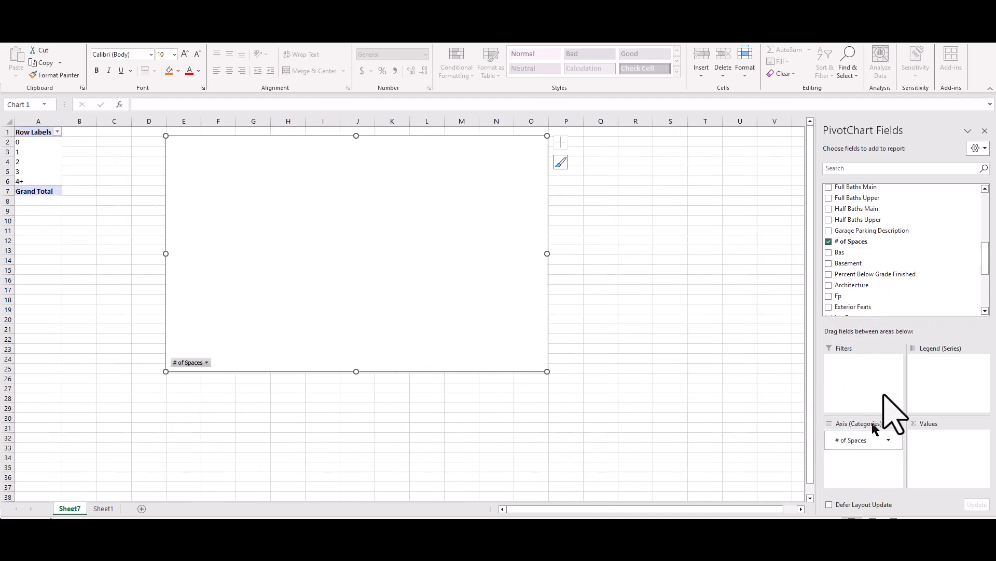
pyautogui.moveTo(986, 271); pyautogui.dragTo(992, 237)
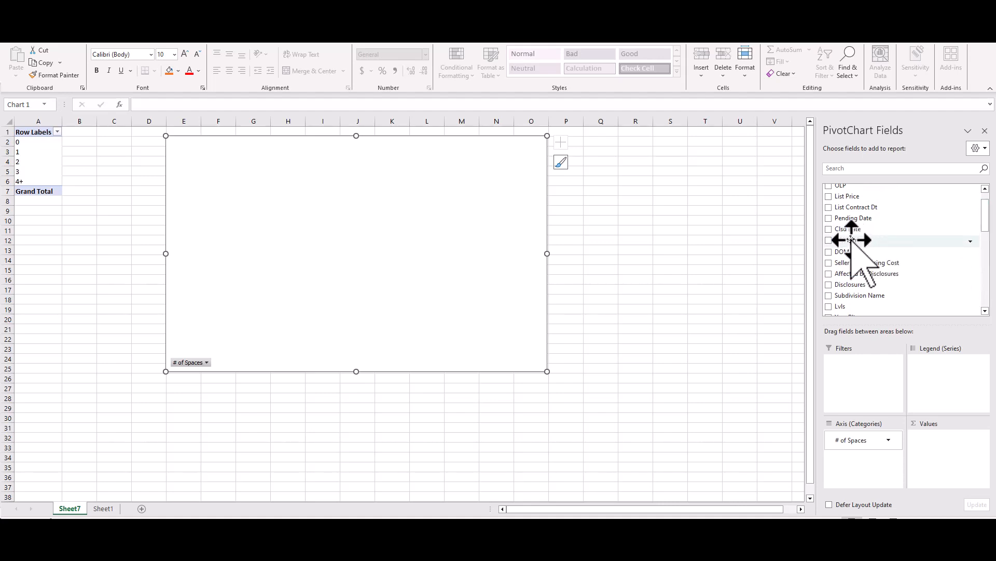
pyautogui.moveTo(851, 240); pyautogui.dragTo(949, 454)
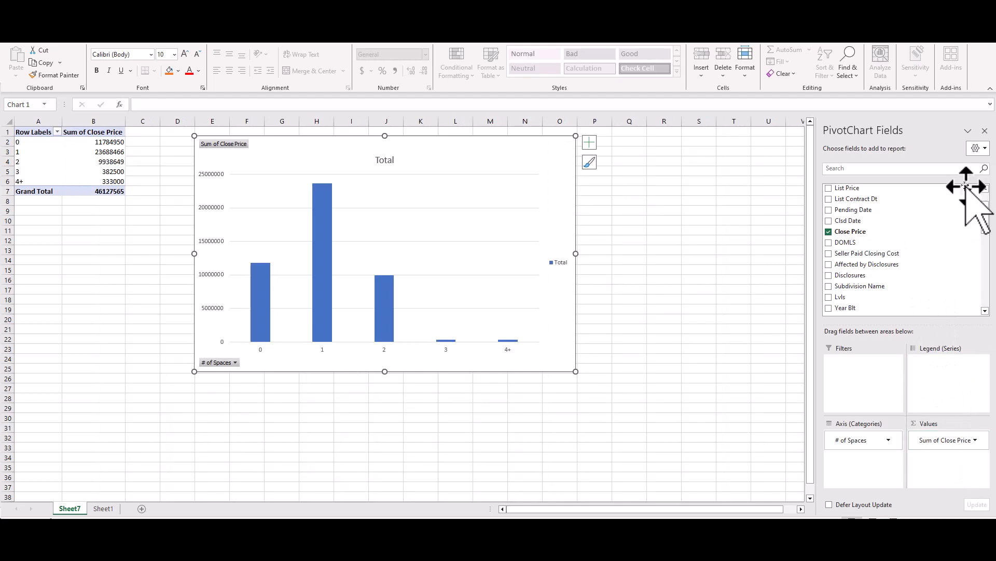
pyautogui.moveTo(984, 204); pyautogui.dragTo(984, 243)
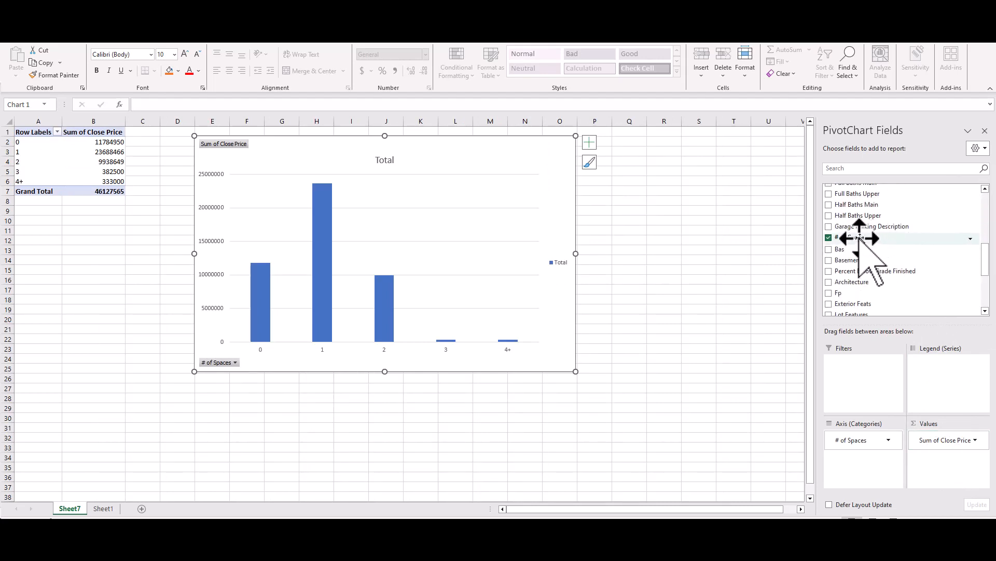
pyautogui.moveTo(859, 238); pyautogui.dragTo(938, 469)
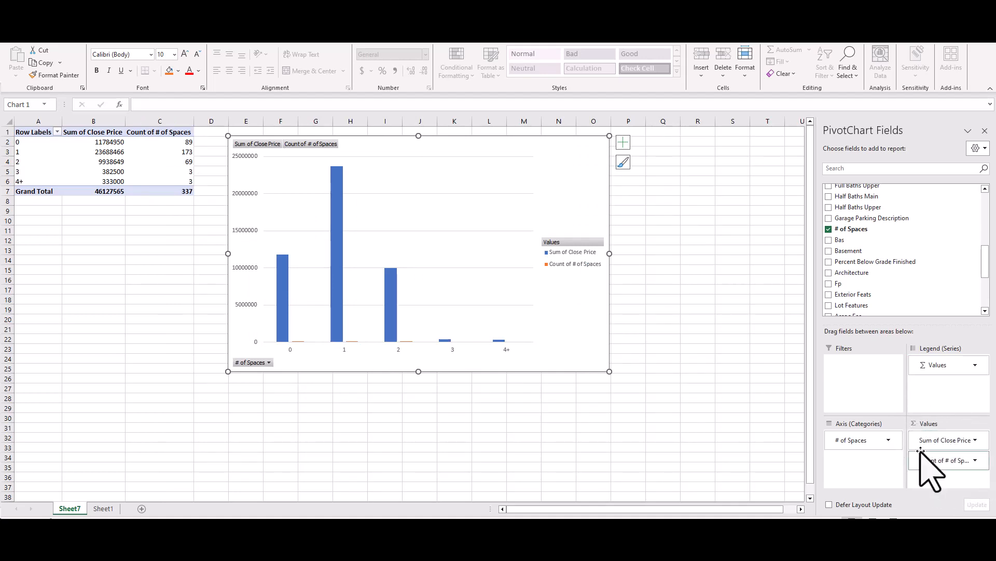
# - Summarize the Close Price value field by Average
pyautogui.click(935, 439)
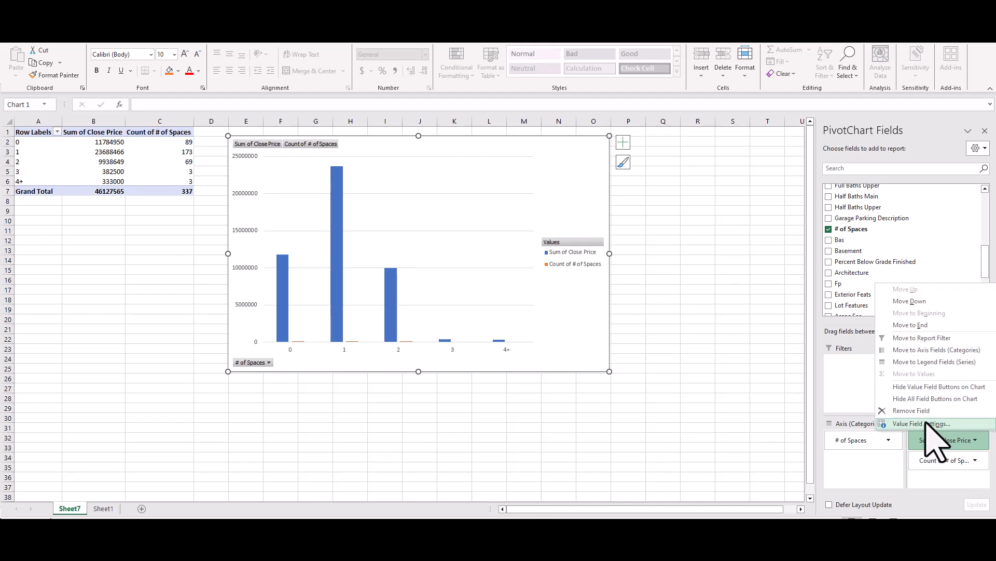
pyautogui.click(922, 423)
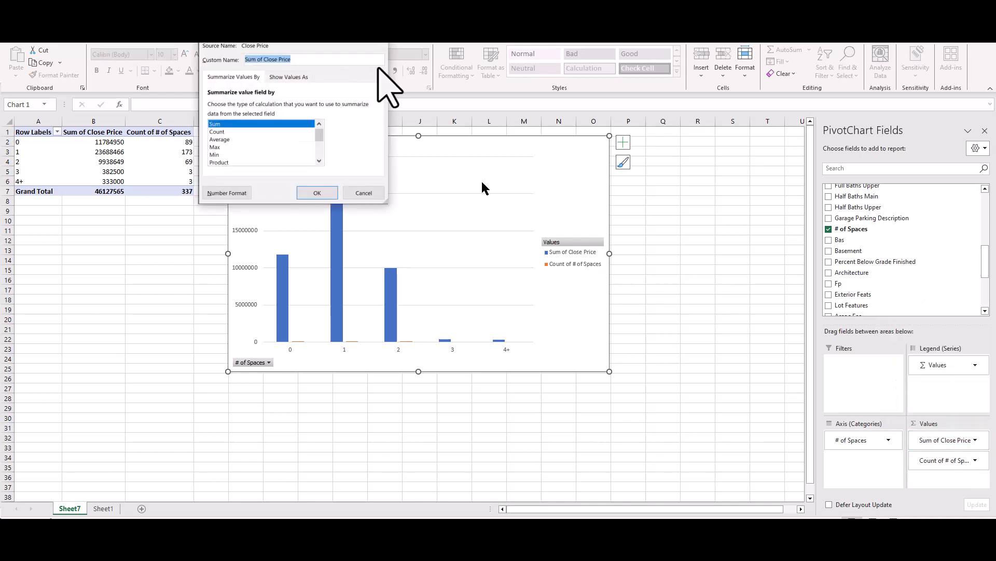
pyautogui.moveTo(295, 32); pyautogui.dragTo(291, 41)
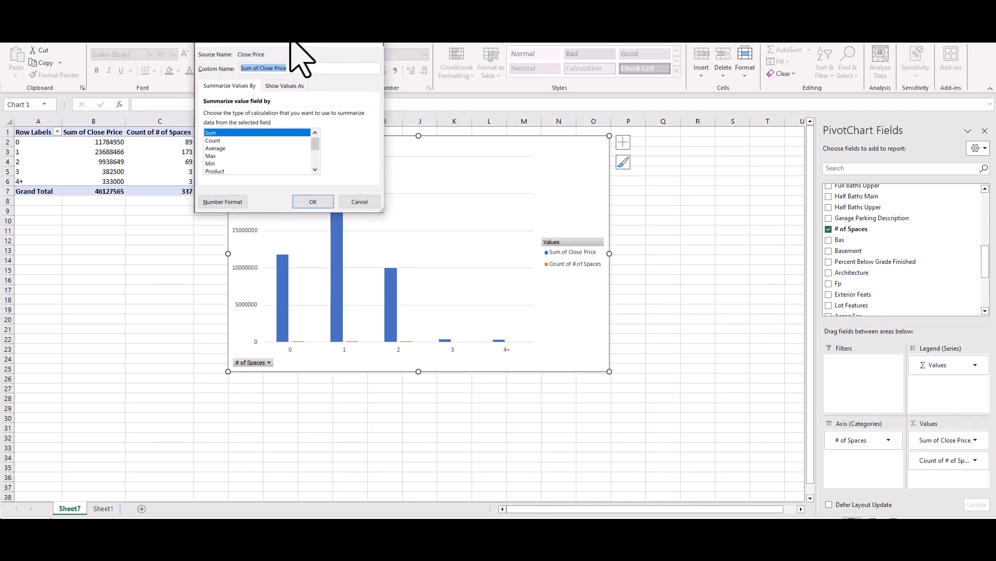
pyautogui.click(227, 149)
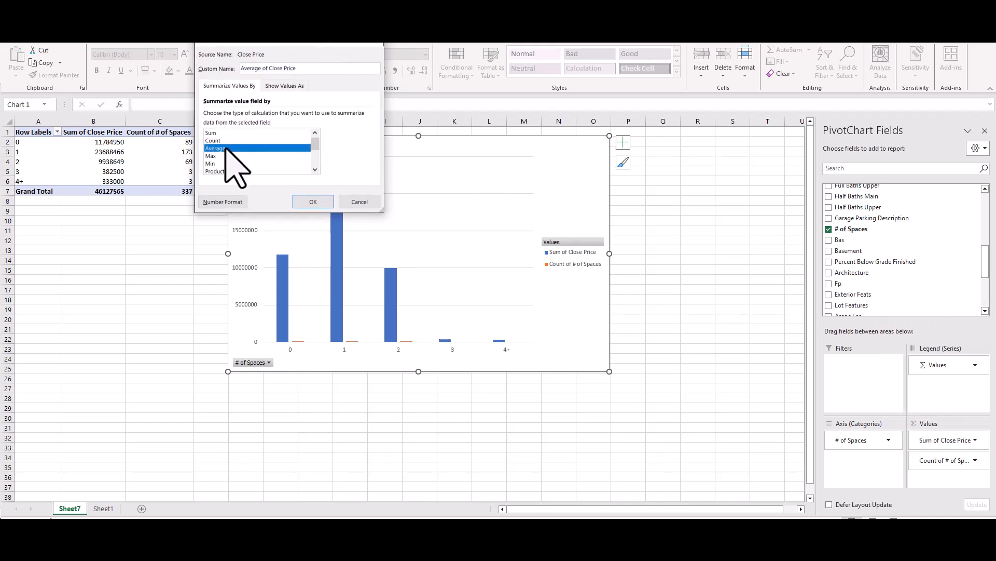
pyautogui.click(313, 202)
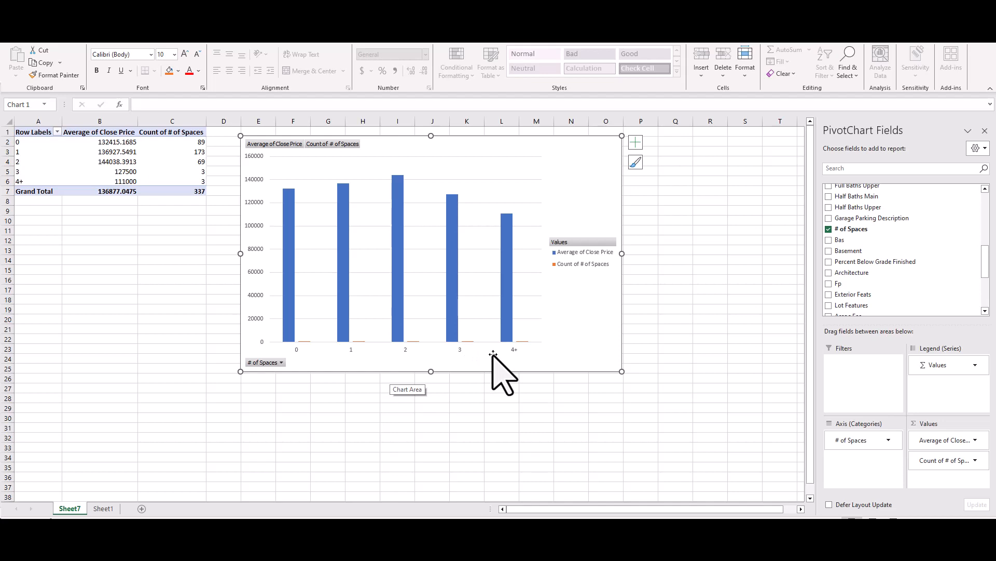
# - Format the average close prices in B2:B7, including the grand total, as dollar accounting values without decimals
pyautogui.click(119, 144)
pyautogui.moveTo(119, 144); pyautogui.dragTo(115, 191)
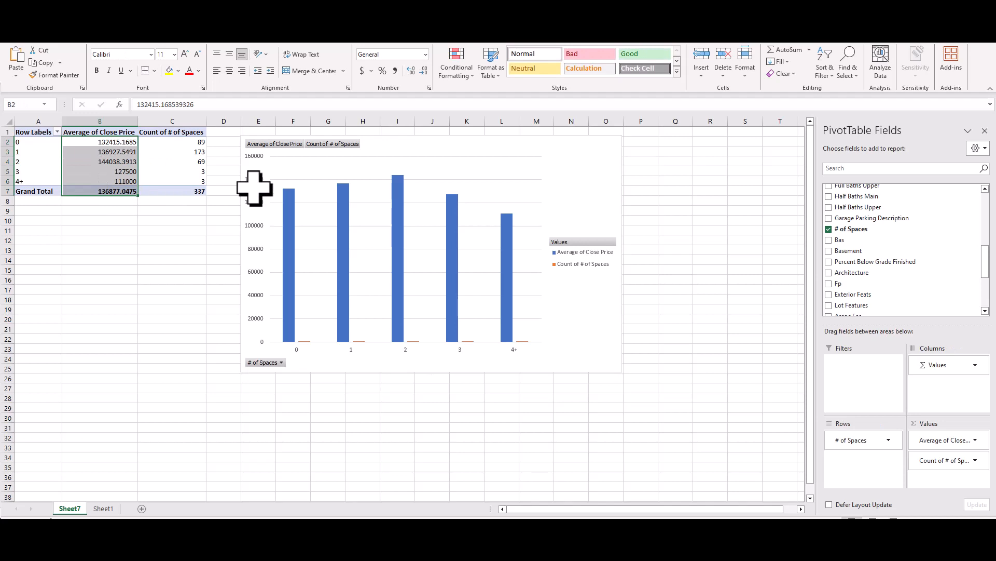
pyautogui.click(363, 70)
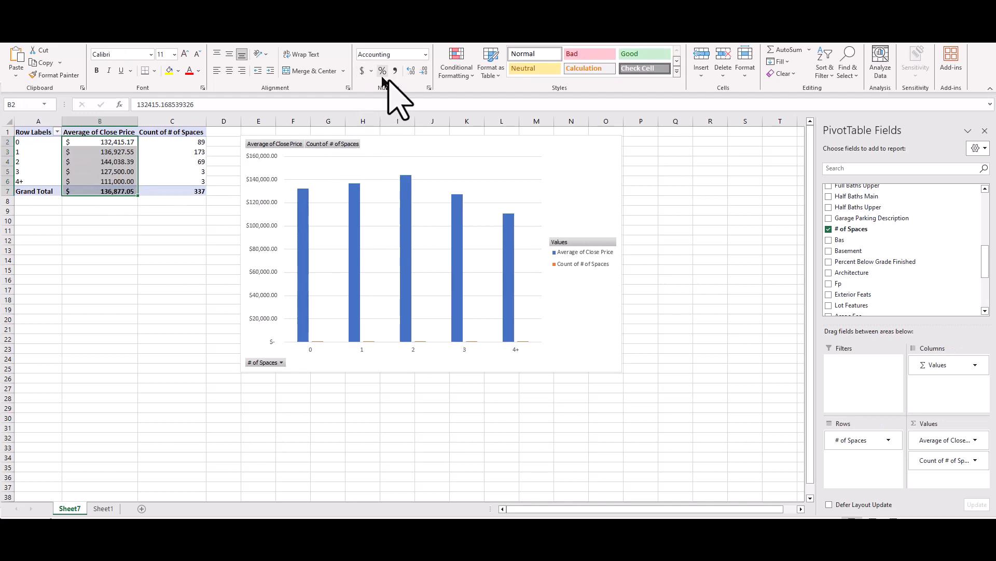
pyautogui.click(424, 70)
pyautogui.click(423, 70)
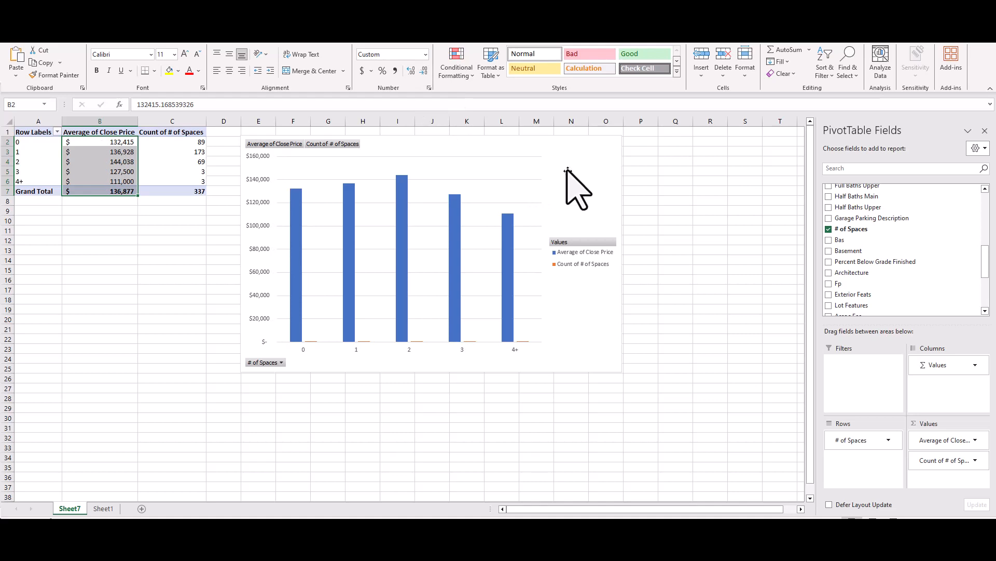
# - Remove the gridlines and legend from the PivotChart and add data labels
pyautogui.click(586, 159)
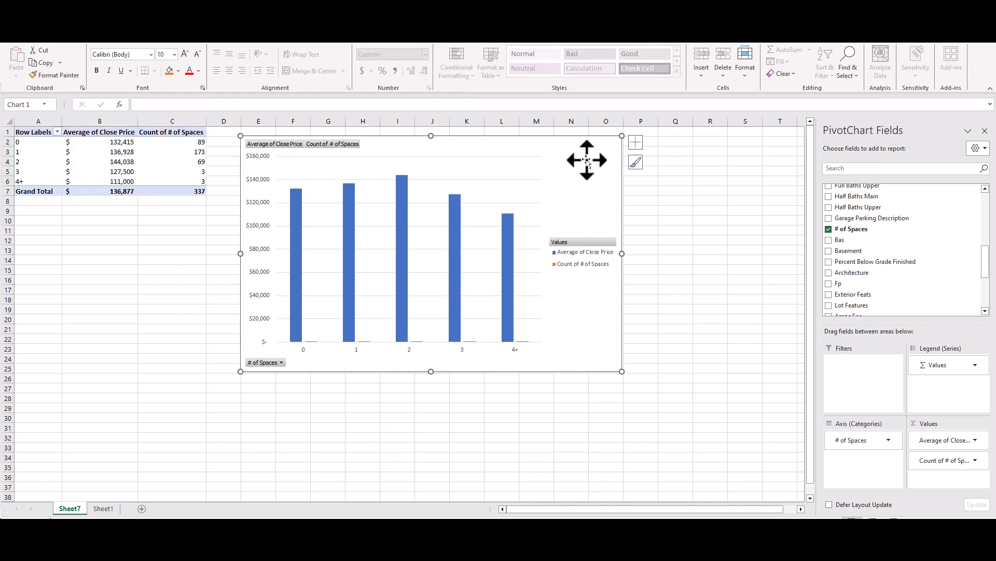
pyautogui.click(636, 142)
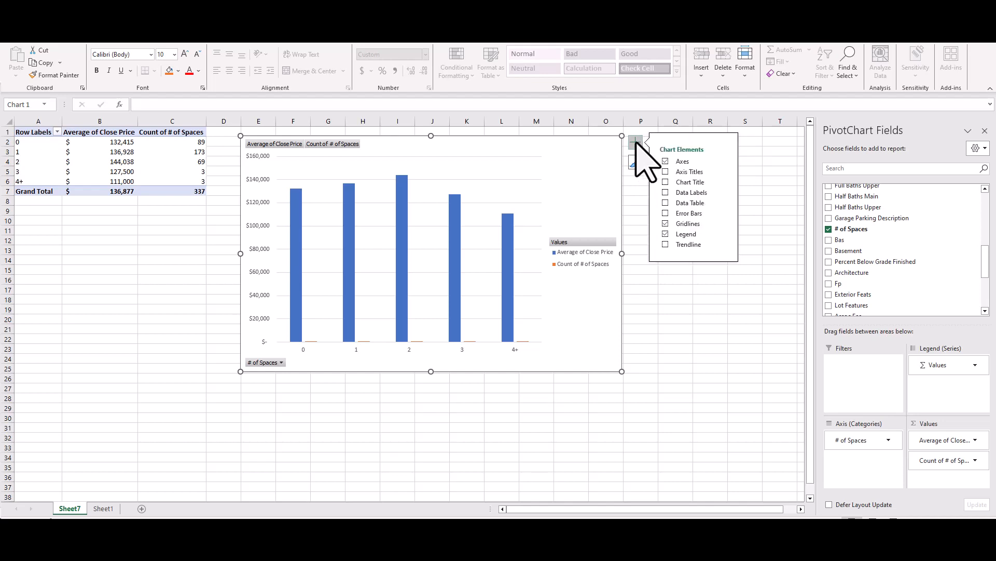
pyautogui.click(666, 224)
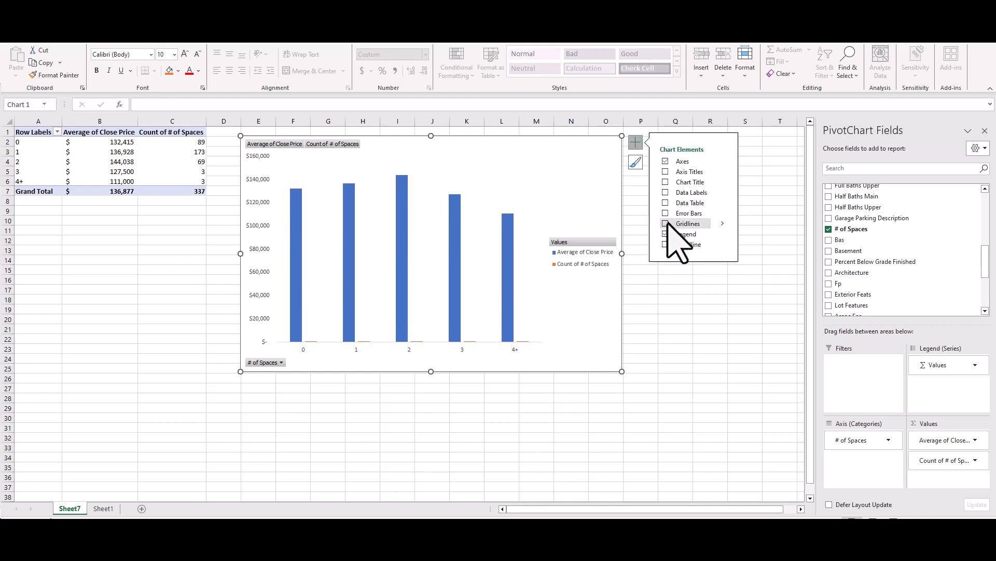
pyautogui.click(666, 234)
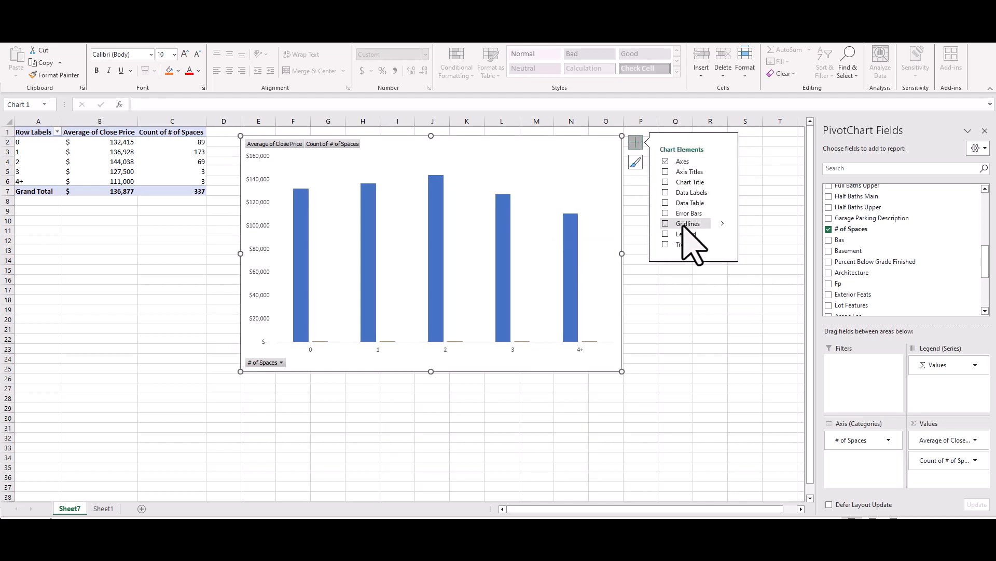
pyautogui.click(666, 192)
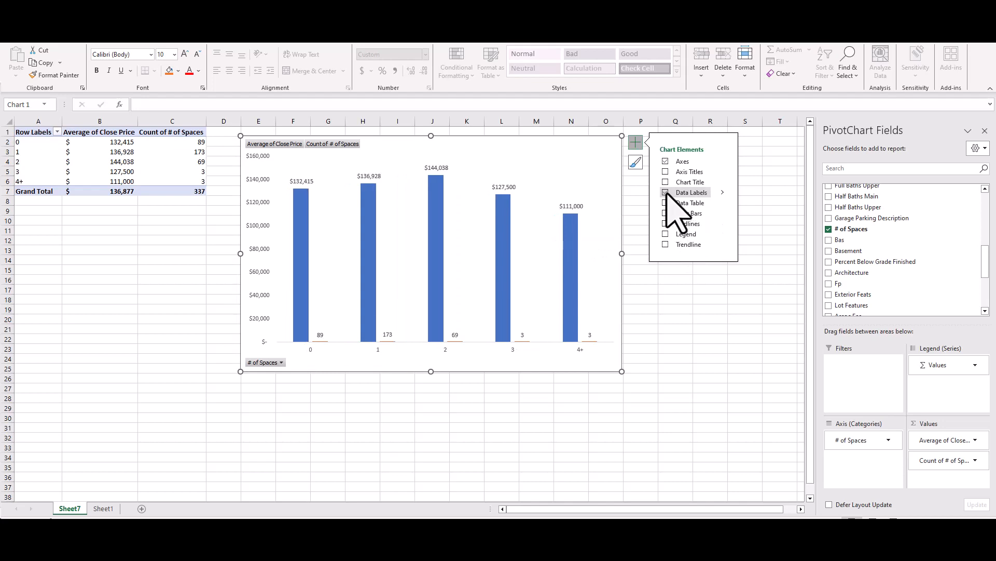
pyautogui.click(709, 308)
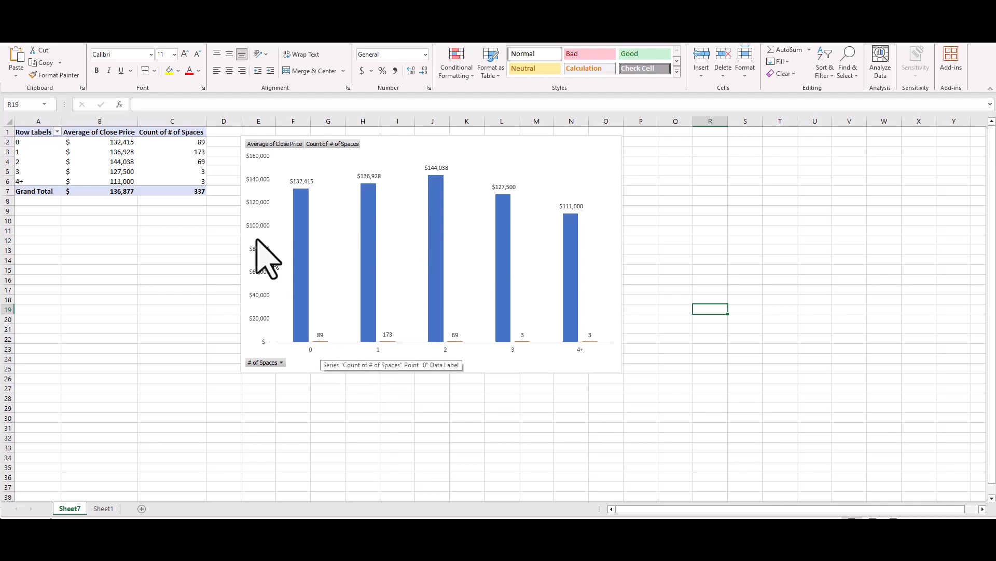
# - Filter # of Spaces in the PivotChart to 0, 1 and 2, excluding the sparse categories 3 and 4+
pyautogui.moveTo(189, 142); pyautogui.dragTo(188, 182)
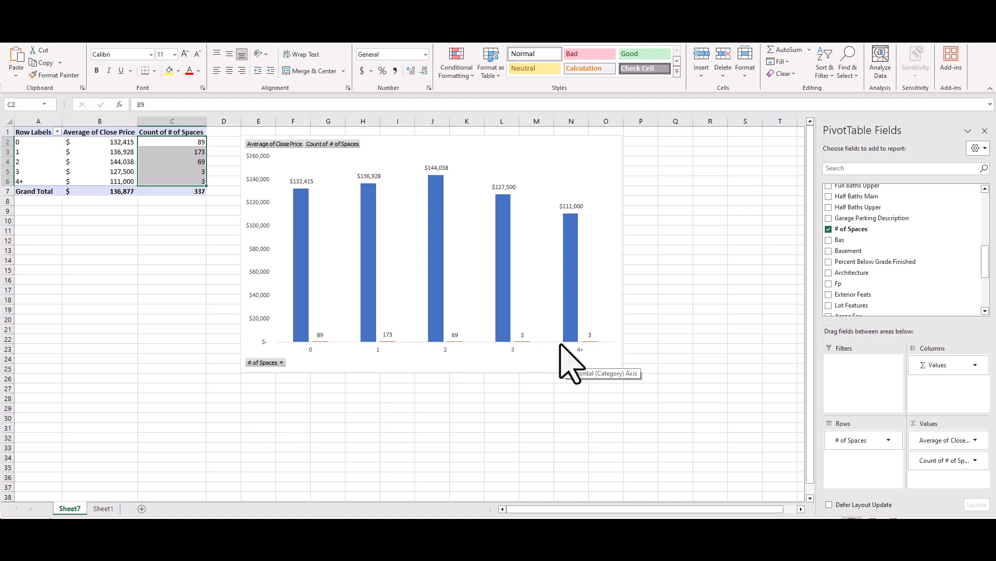
pyautogui.click(282, 362)
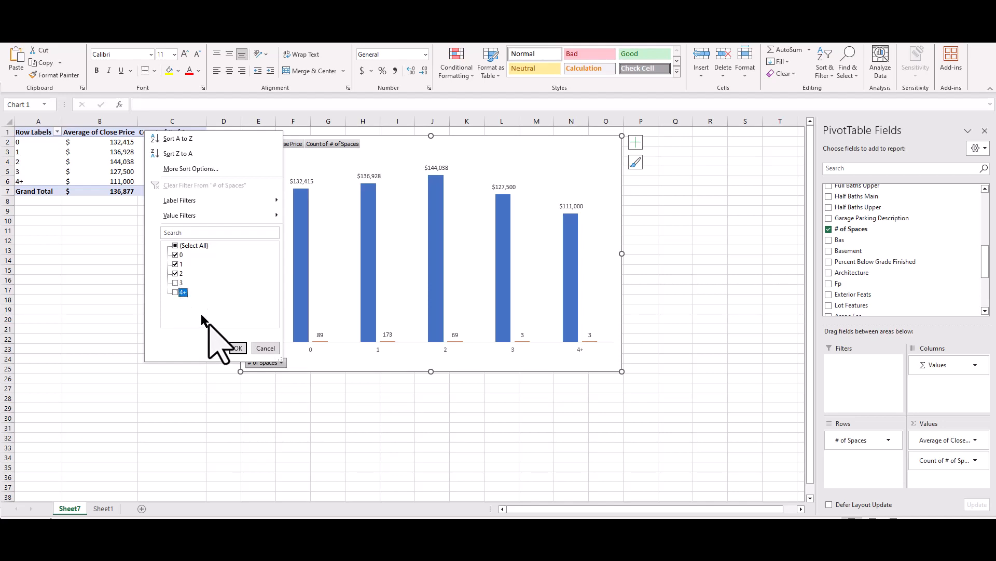
pyautogui.click(237, 347)
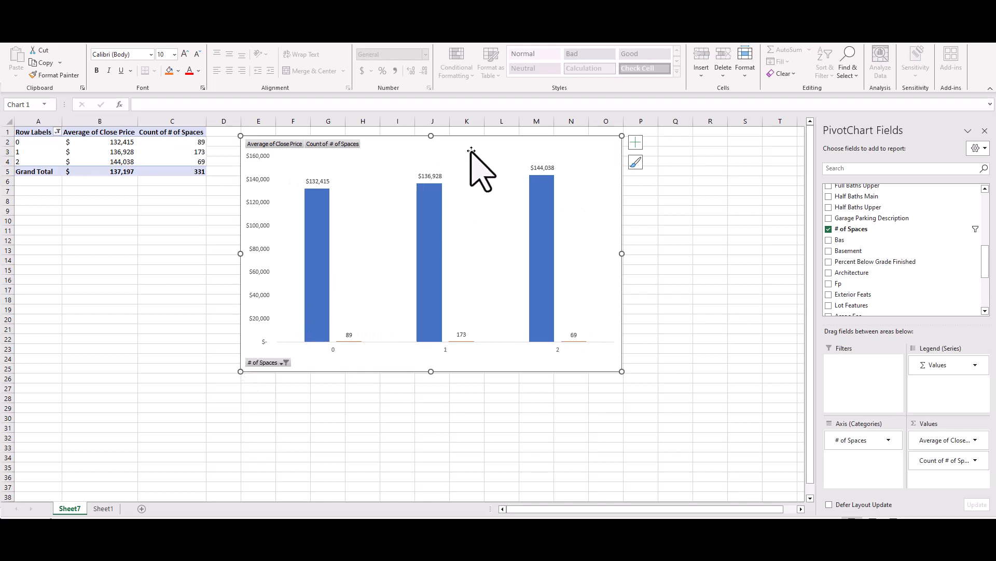
# - Move the PivotChart slightly down and toward the pivot table, with its upper edge near row 3
pyautogui.moveTo(470, 149); pyautogui.dragTo(455, 160)
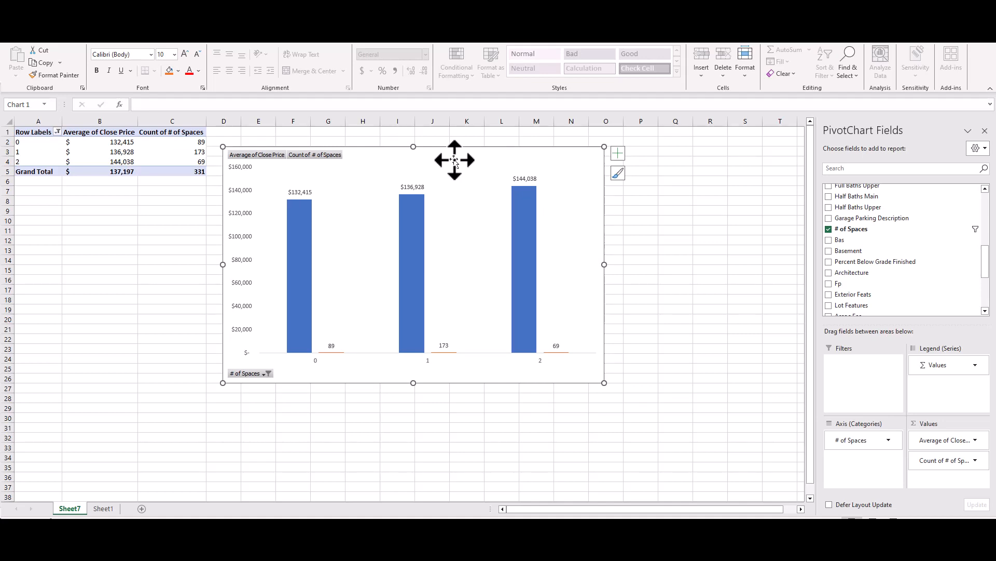
pyautogui.click(668, 274)
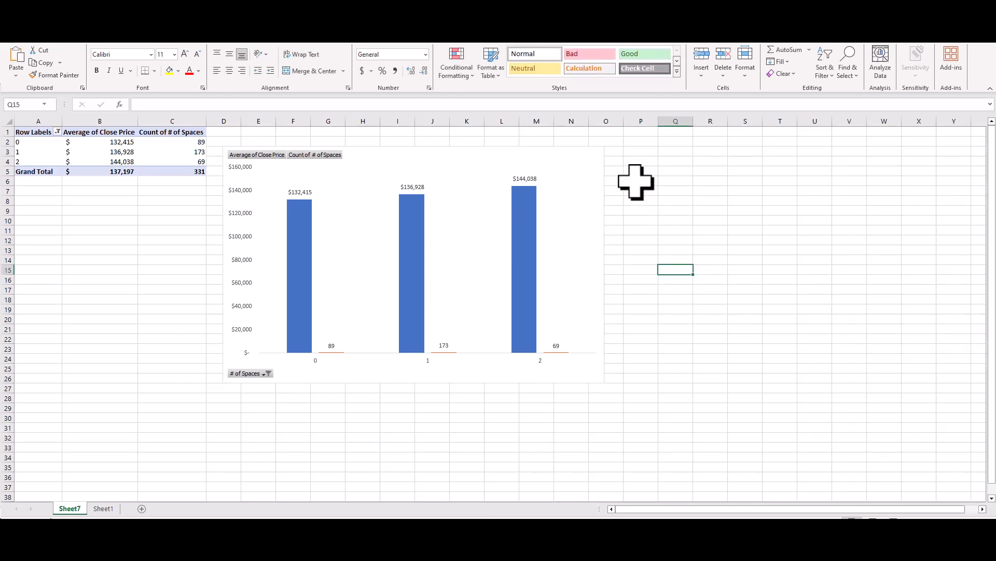
# - Insert slicers for Clsd Date, Lvls, SFM/U, Bedrooms MU, Full Baths Main and Half Baths Main on the PivotChart
pyautogui.click(557, 163)
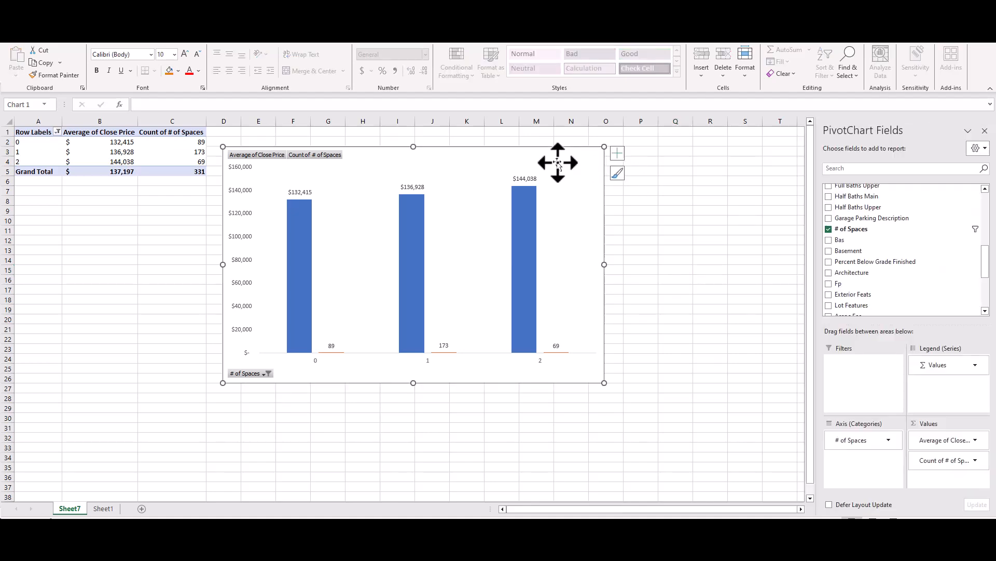
pyautogui.click(611, 41)
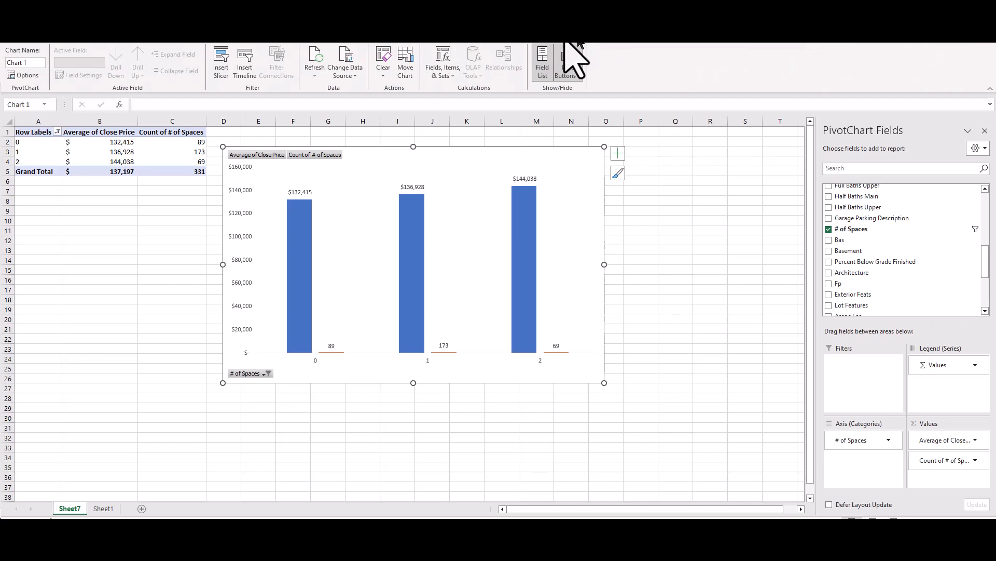
pyautogui.click(223, 67)
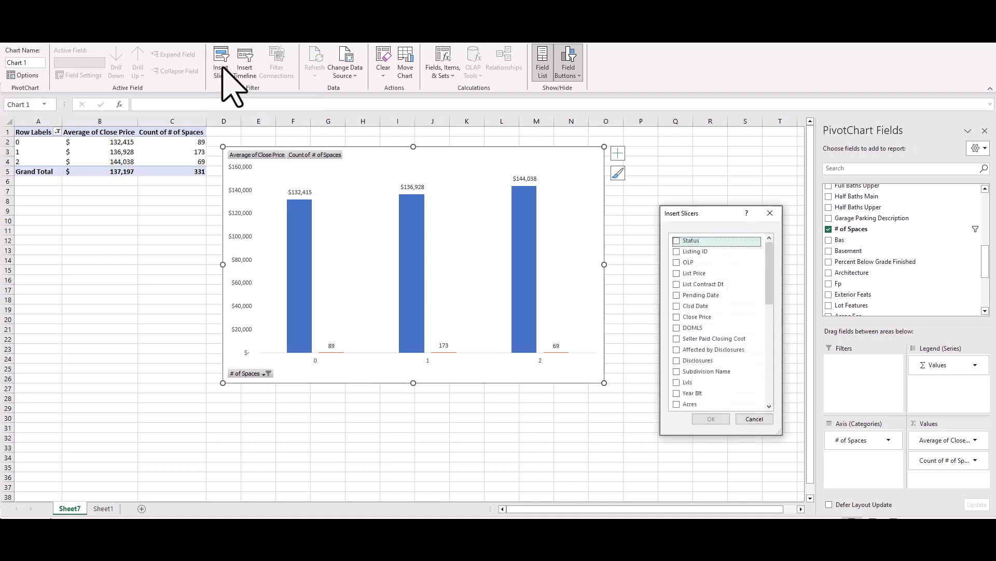
pyautogui.moveTo(717, 216); pyautogui.dragTo(731, 157)
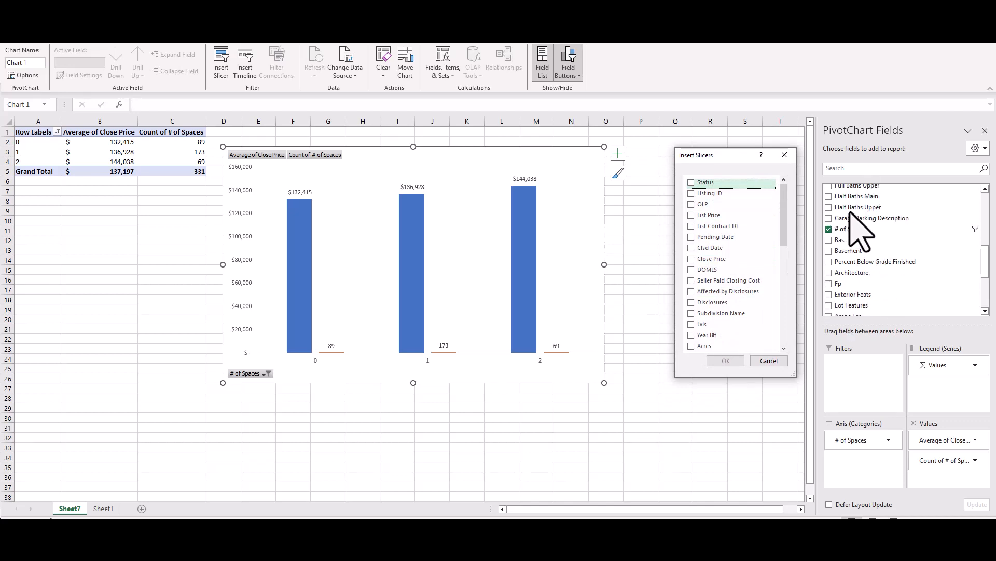
pyautogui.moveTo(738, 156); pyautogui.dragTo(714, 153)
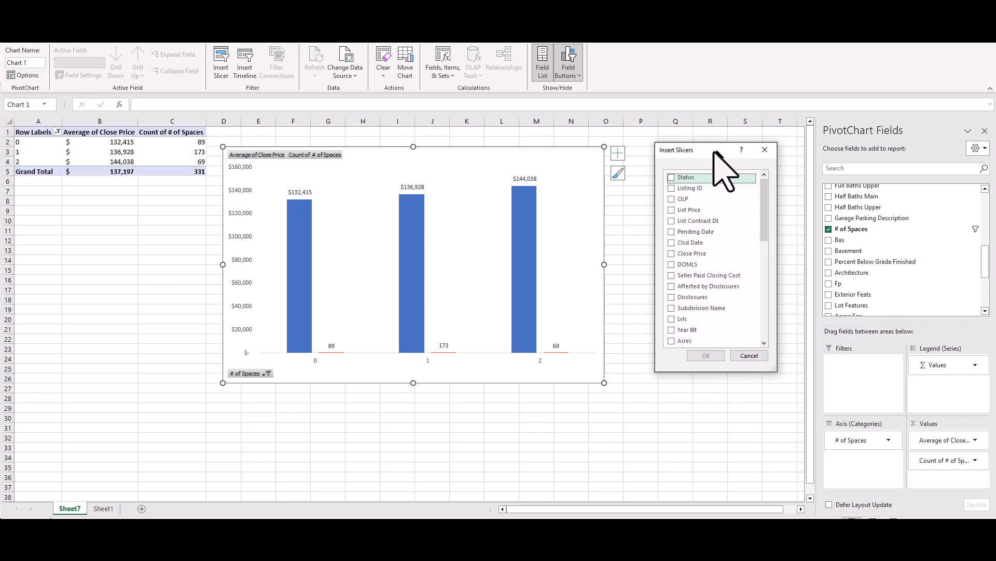
pyautogui.click(702, 234)
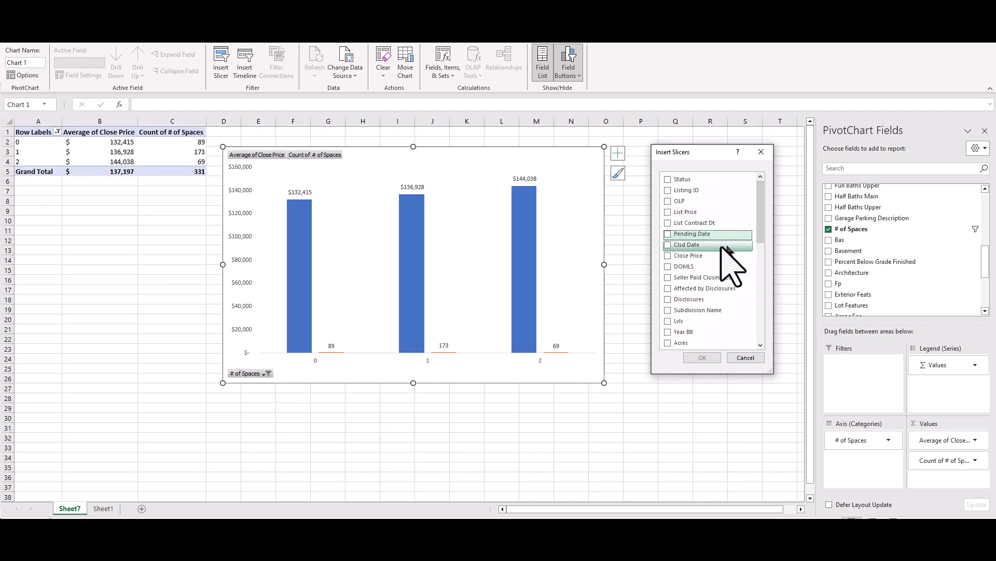
pyautogui.click(669, 245)
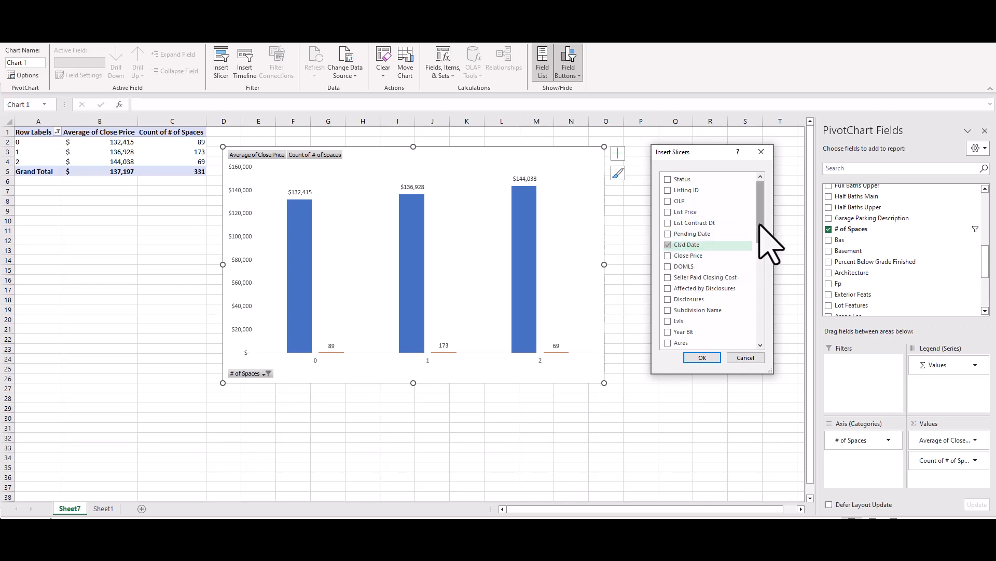
pyautogui.moveTo(760, 224); pyautogui.dragTo(756, 243)
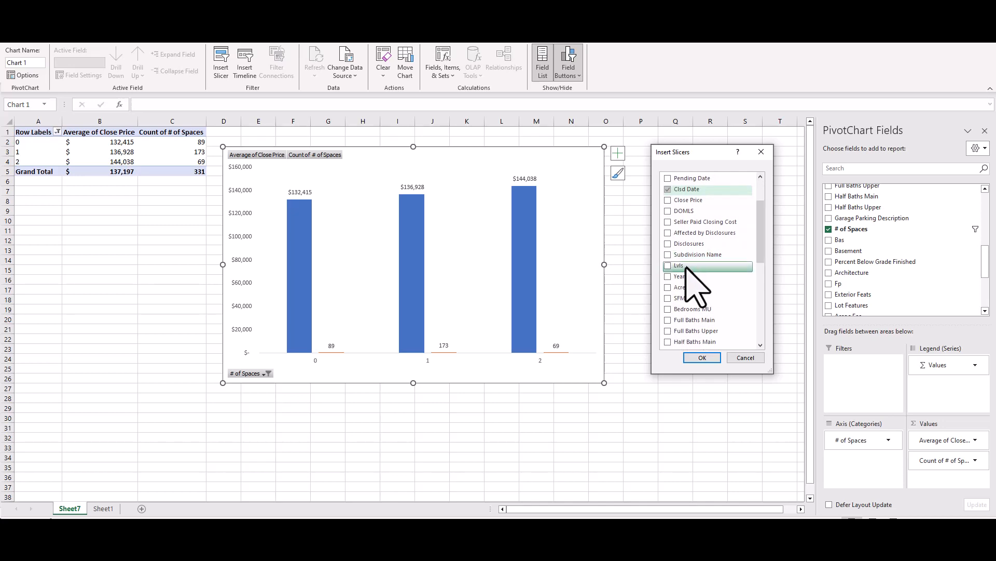
pyautogui.click(669, 267)
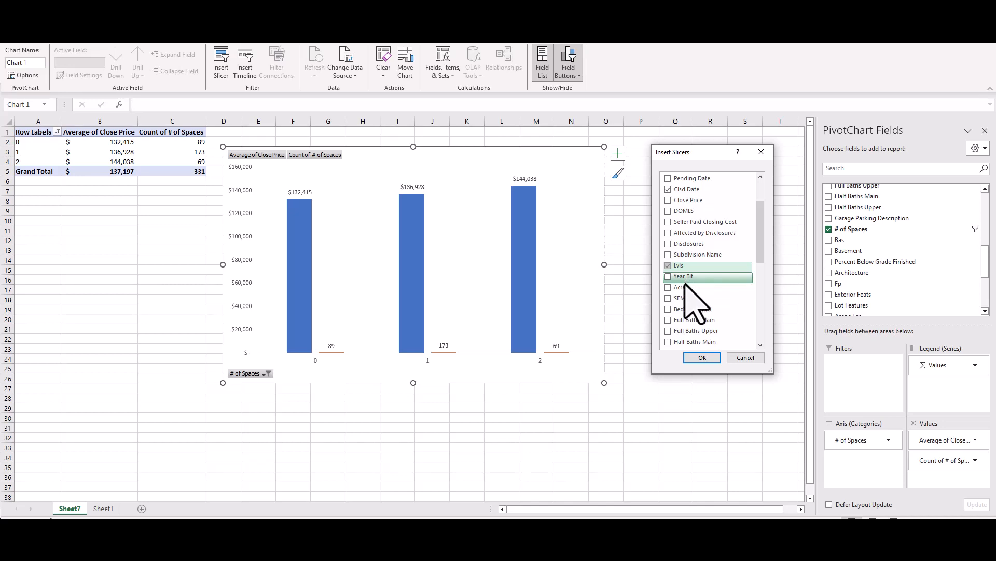
pyautogui.click(667, 298)
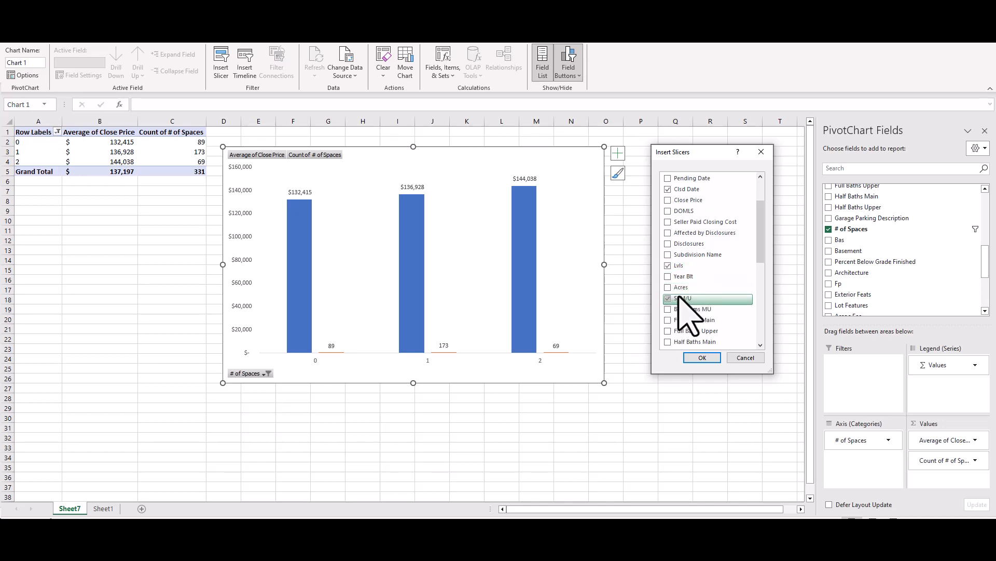
pyautogui.scroll(-1, 679, 296)
pyautogui.click(668, 283)
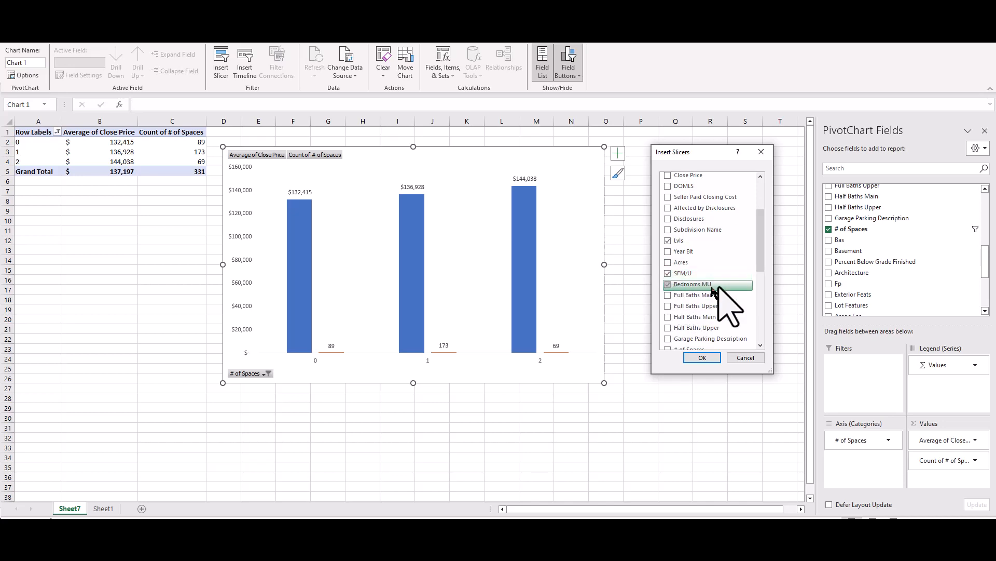
pyautogui.click(668, 295)
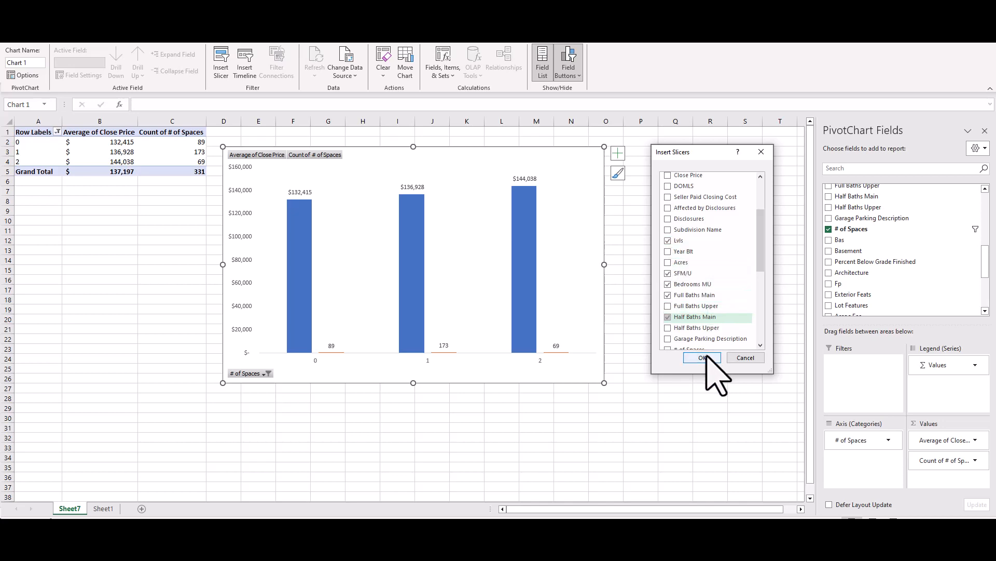
pyautogui.click(707, 356)
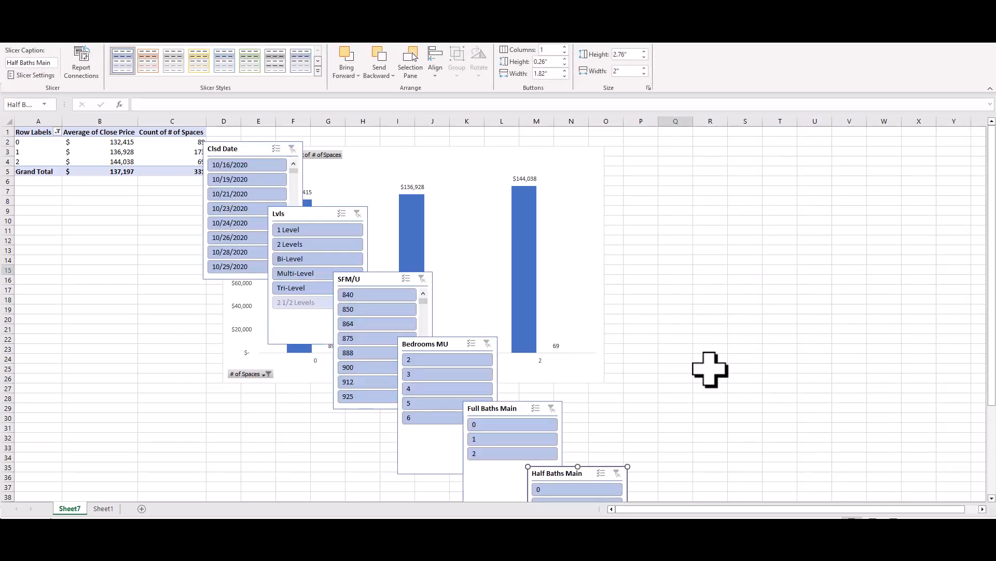
# - Arrange the Clsd Date, Lvls and SFM/U slicers side by side in a row to the right of the PivotChart
pyautogui.click(247, 151)
pyautogui.moveTo(248, 151); pyautogui.dragTo(669, 157)
pyautogui.moveTo(338, 215); pyautogui.dragTo(784, 157)
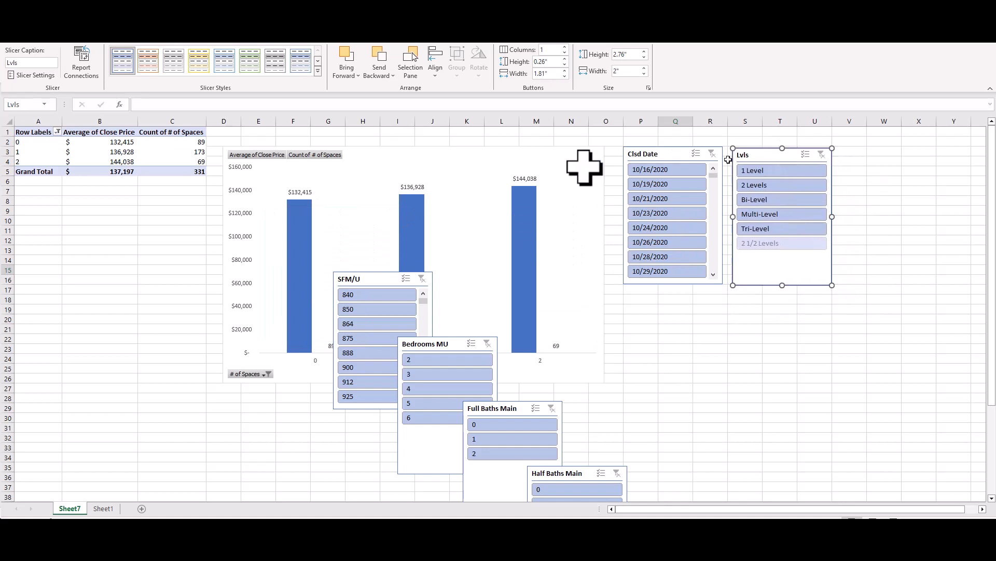
pyautogui.moveTo(375, 276); pyautogui.dragTo(887, 151)
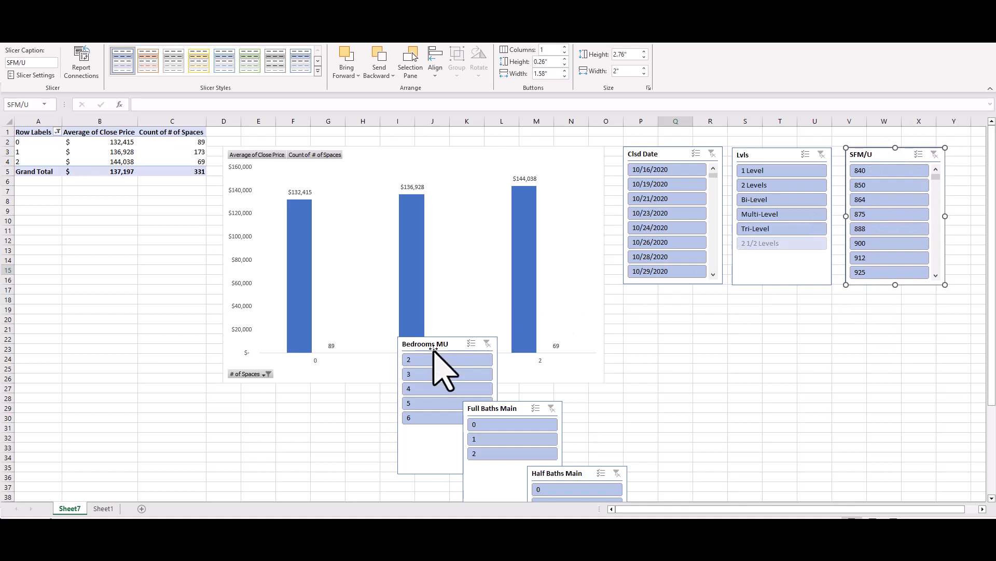
# - Place the Bedrooms MU, Full Baths Main and Half Baths Main slicers in a second row beneath the first three slicers
pyautogui.moveTo(459, 344); pyautogui.dragTo(653, 314)
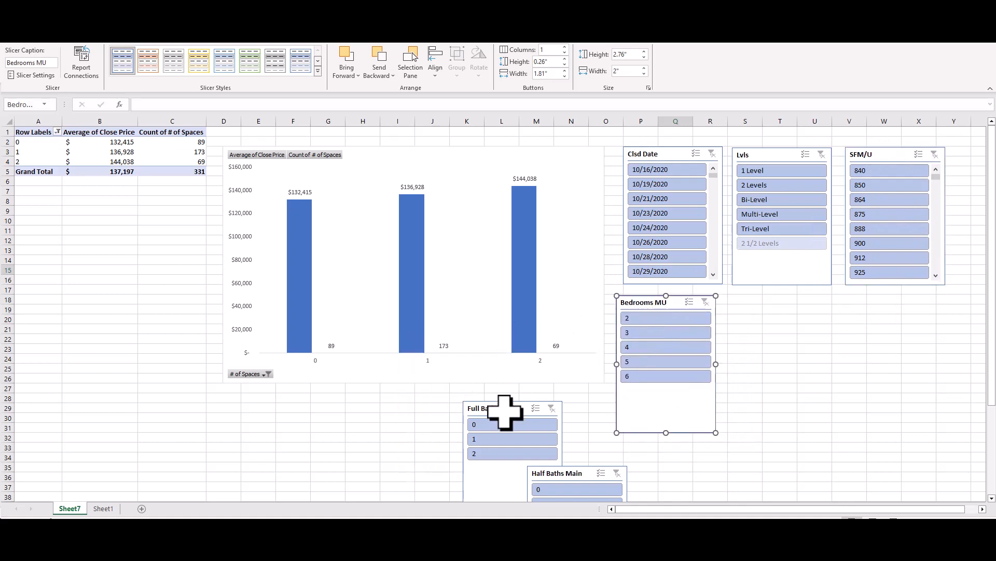
pyautogui.moveTo(507, 408); pyautogui.dragTo(785, 305)
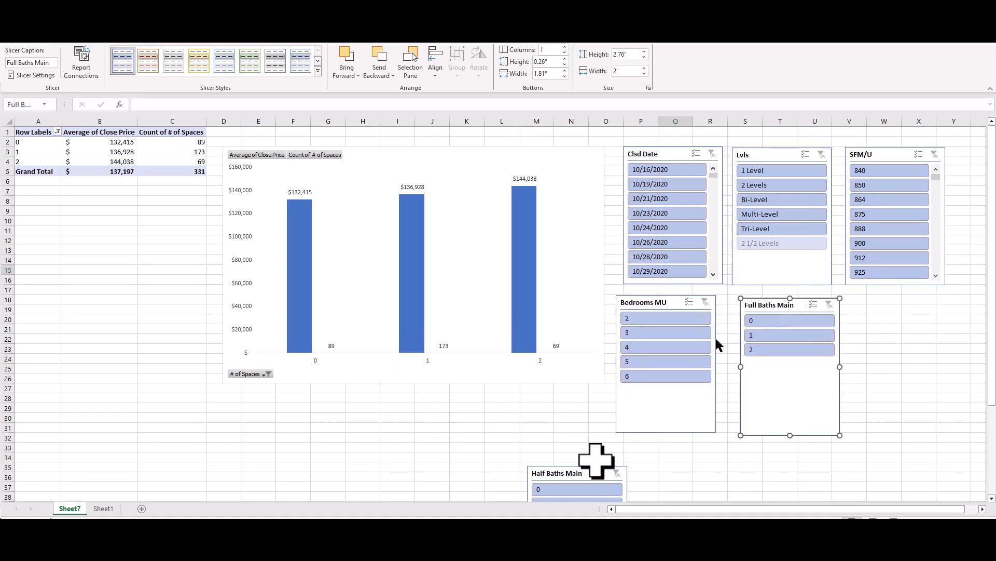
pyautogui.moveTo(581, 473); pyautogui.dragTo(906, 302)
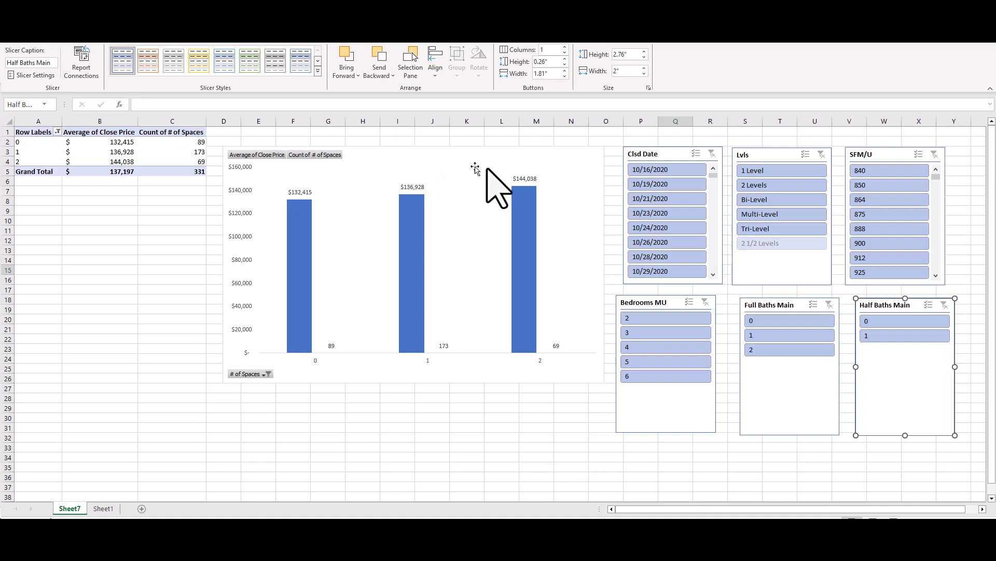
# - Filter the Lvls slicer to 1 Level and the SFM/U slicer to the range 840 through 999
pyautogui.click(771, 171)
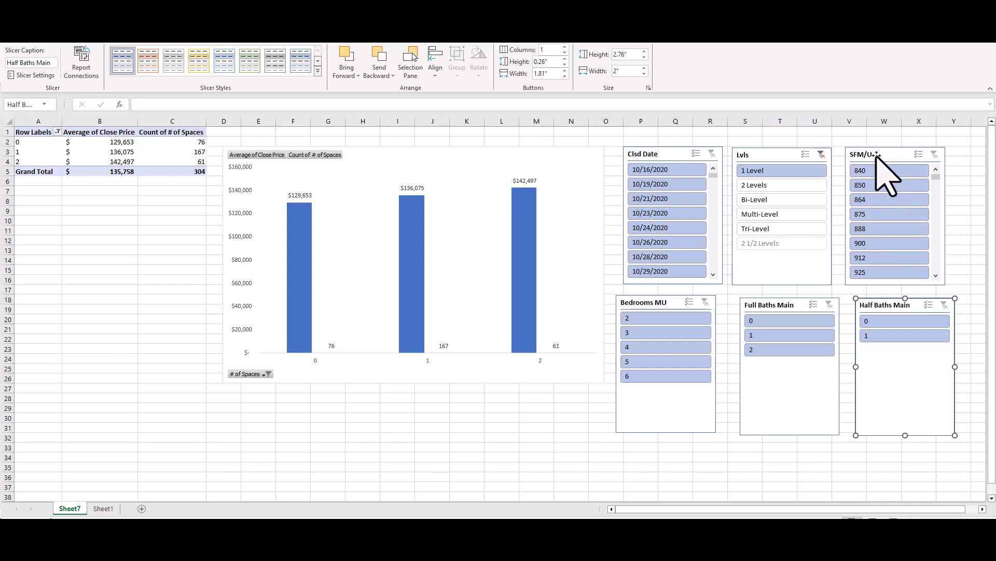
pyautogui.moveTo(884, 154); pyautogui.dragTo(886, 155)
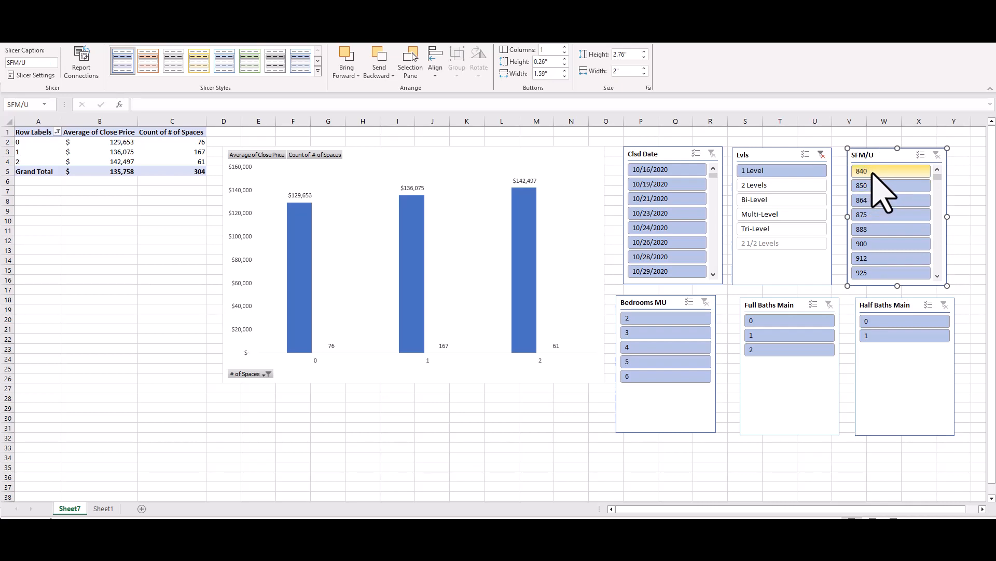
pyautogui.click(874, 174)
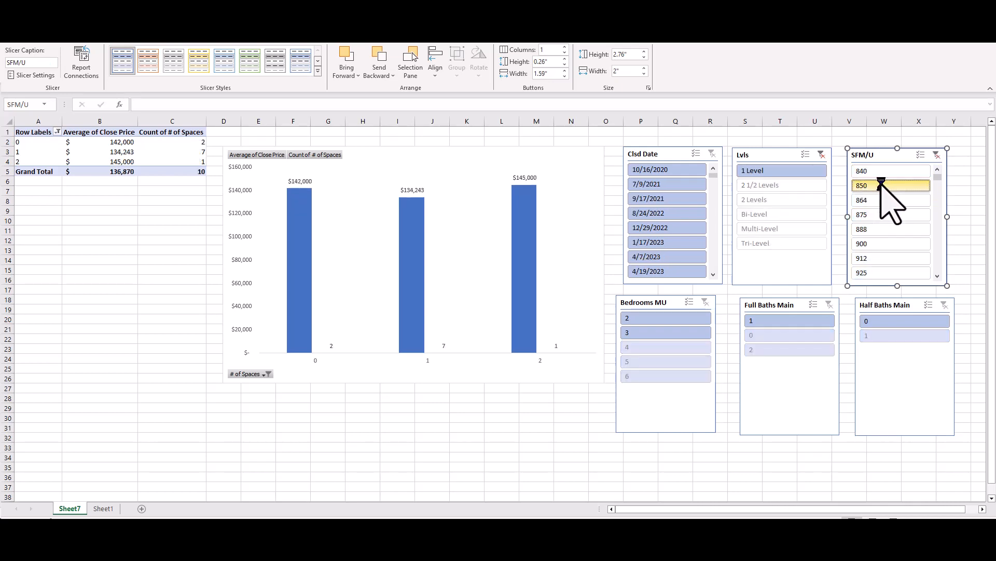
pyautogui.click(883, 186)
pyautogui.click(891, 213)
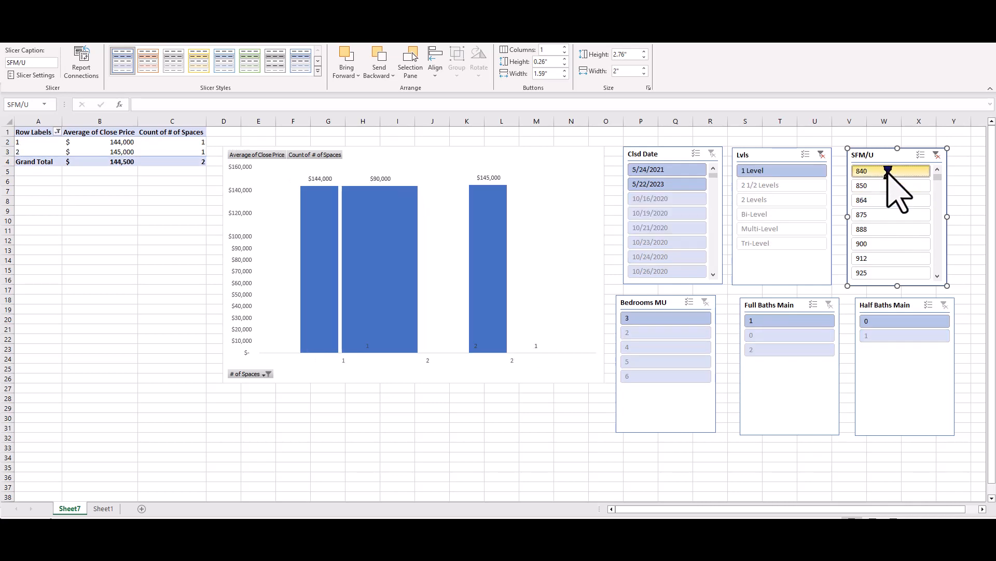
pyautogui.click(890, 175)
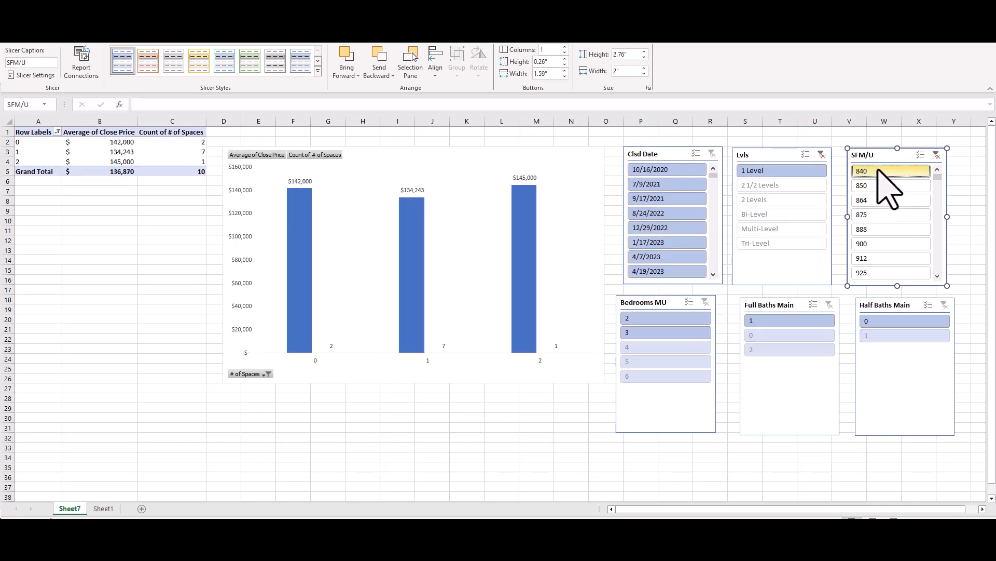
pyautogui.scroll(-3, 935, 226)
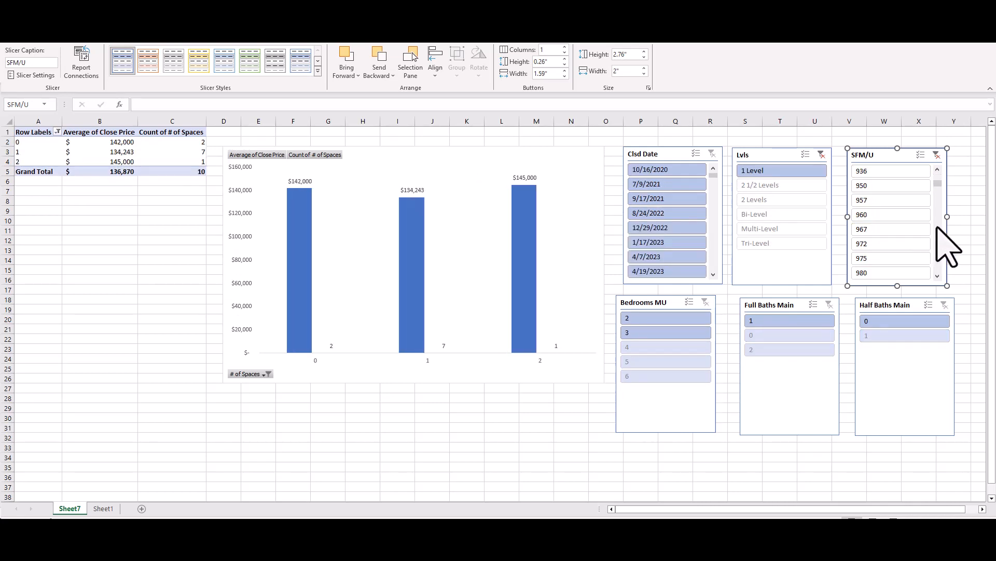
pyautogui.scroll(-1, 913, 229)
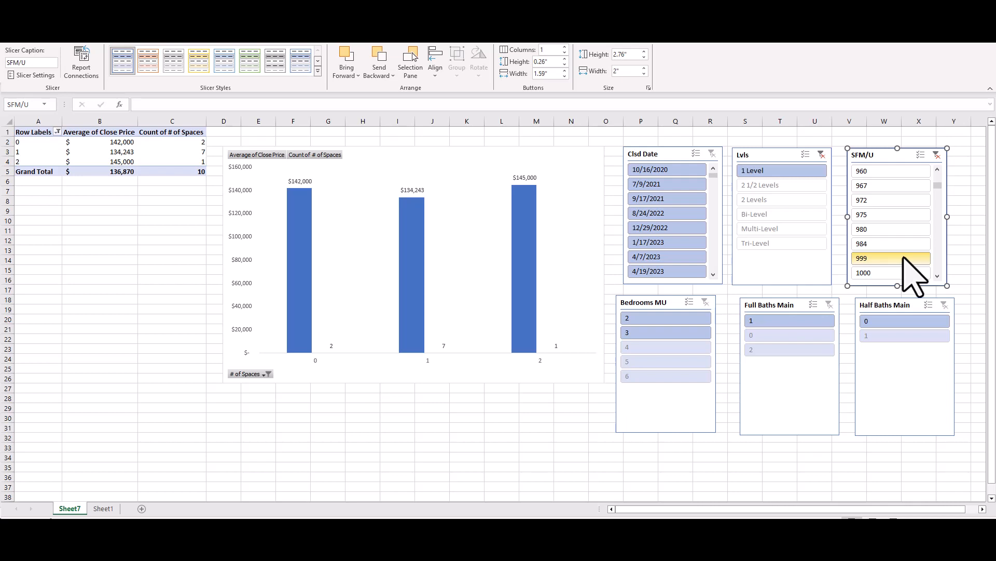
pyautogui.keyDown('shift'); pyautogui.click(903, 257); pyautogui.keyUp('shift')
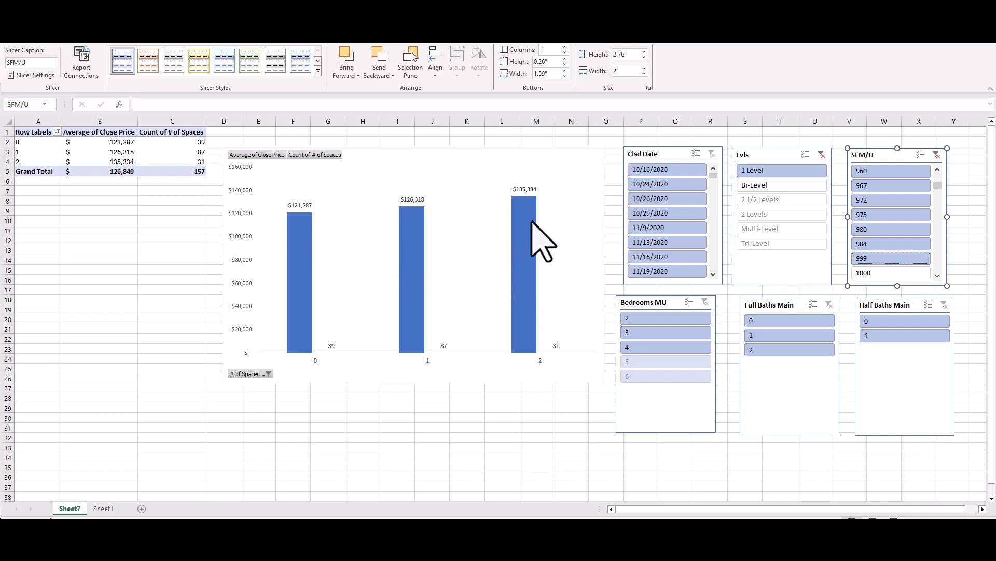
# - Filter the Bedrooms MU slicer to 3, Full Baths Main to 1 and Half Baths Main to 0
pyautogui.moveTo(530, 222)
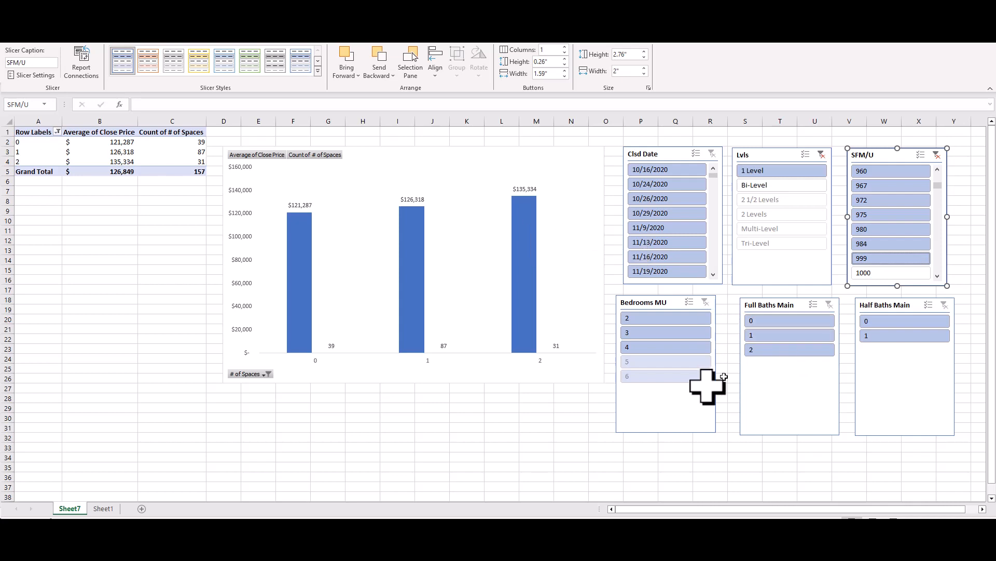
pyautogui.click(634, 334)
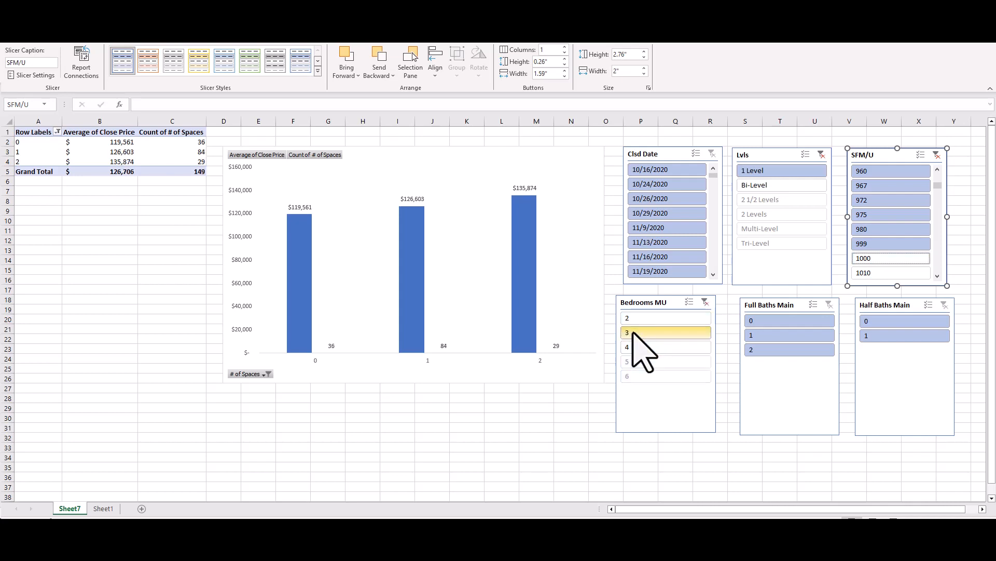
pyautogui.click(767, 336)
pyautogui.click(884, 322)
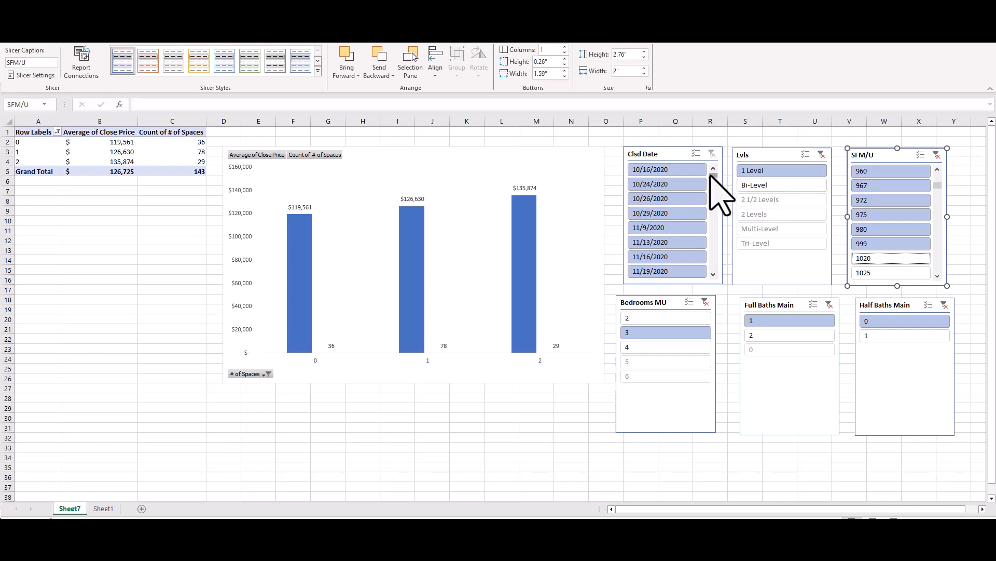
# - Filter the Clsd Date slicer to the closing dates from 10/8/2021 through 10/6/2023
pyautogui.scroll(-3, 715, 205)
pyautogui.scroll(-3, 715, 203)
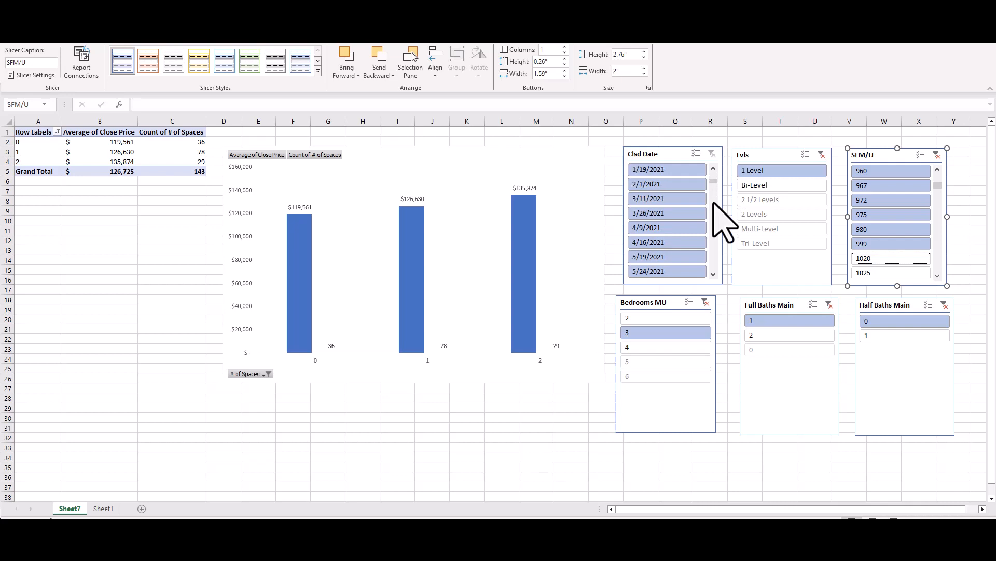
pyautogui.scroll(-3, 722, 221)
pyautogui.scroll(-3, 723, 221)
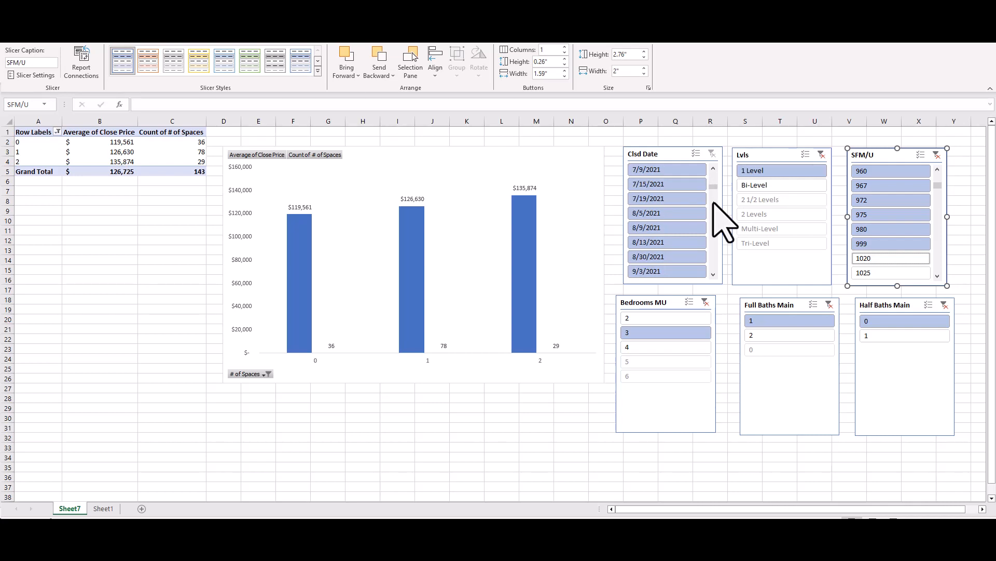
pyautogui.scroll(-3, 722, 220)
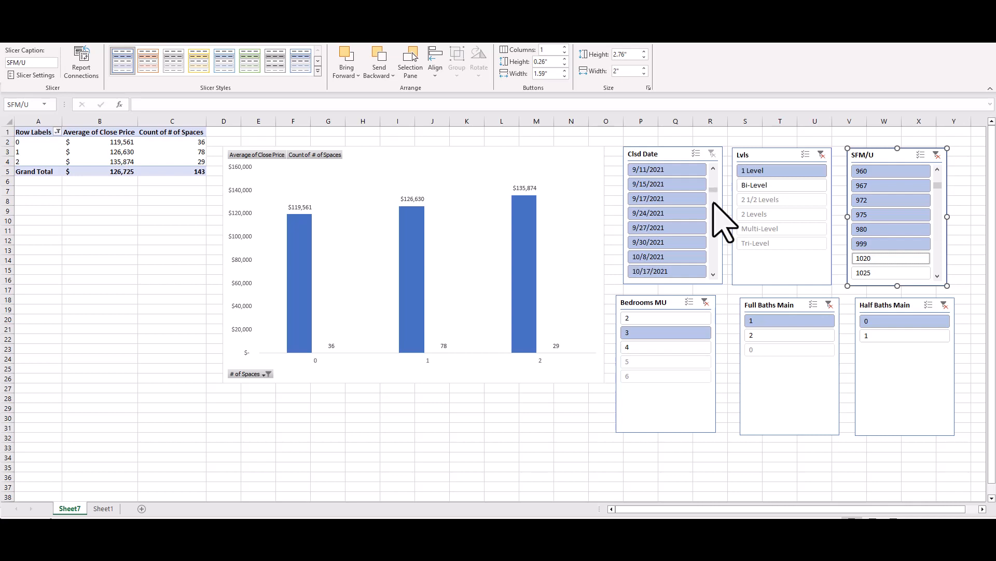
pyautogui.click(675, 257)
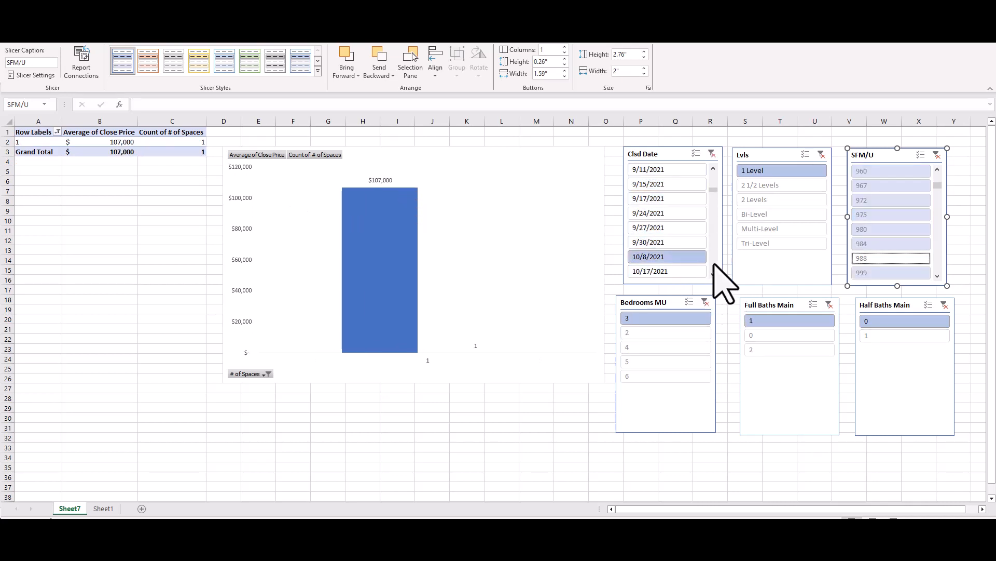
pyautogui.scroll(-3, 714, 263)
pyautogui.scroll(-10, 715, 263)
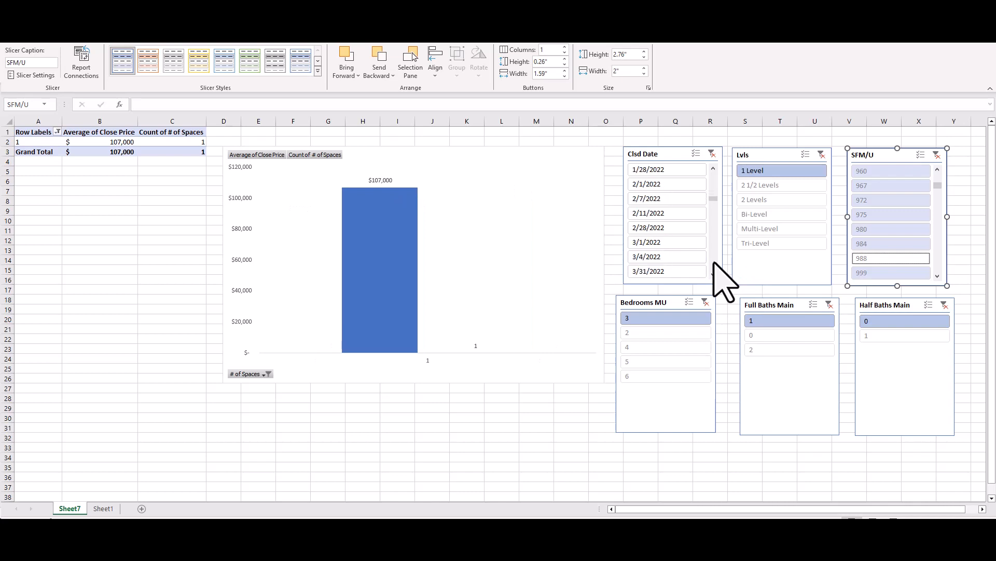
pyautogui.scroll(-3, 716, 264)
pyautogui.scroll(-4, 715, 264)
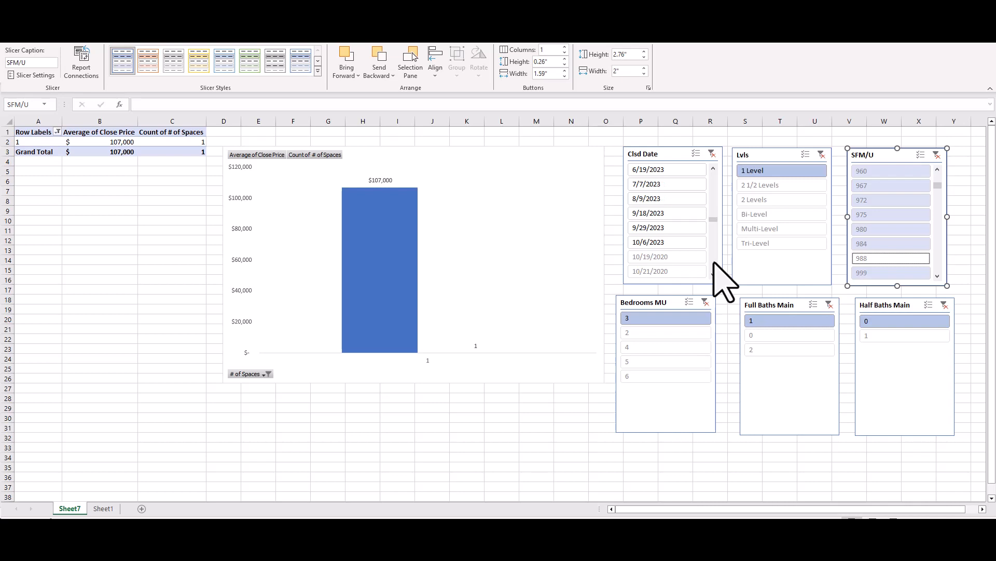
pyautogui.keyDown('shift'); pyautogui.click(656, 243); pyautogui.keyUp('shift')
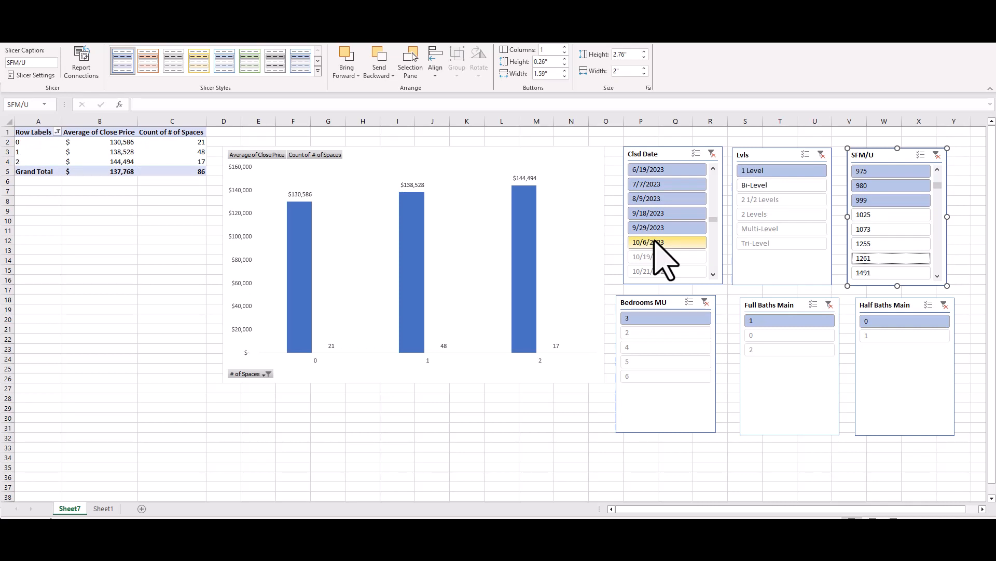
# - Try the Lvls slicer with 2 Levels instead of 1 Level and undo that filter change
pyautogui.click(774, 214)
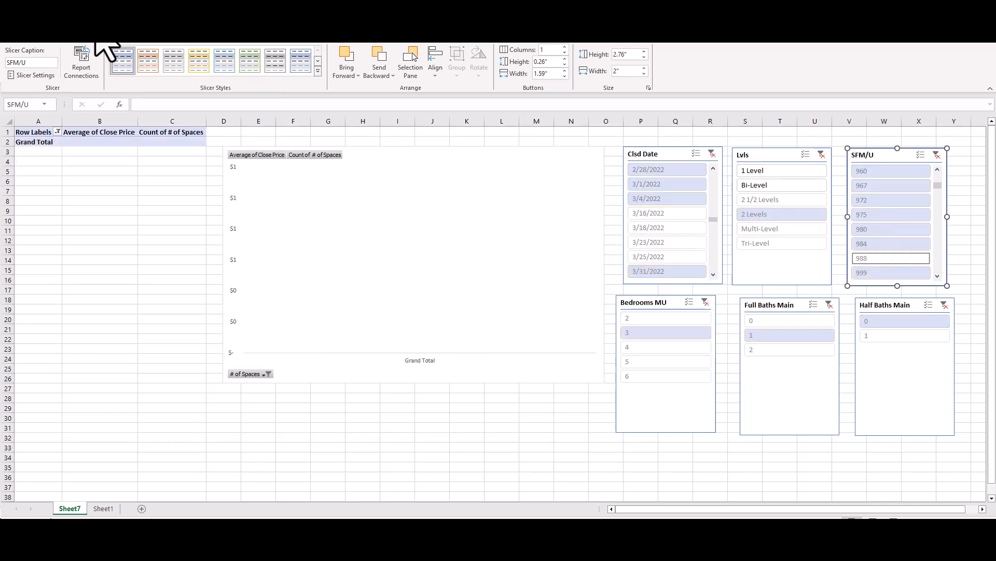
pyautogui.hotkey('ctrl', 'z')
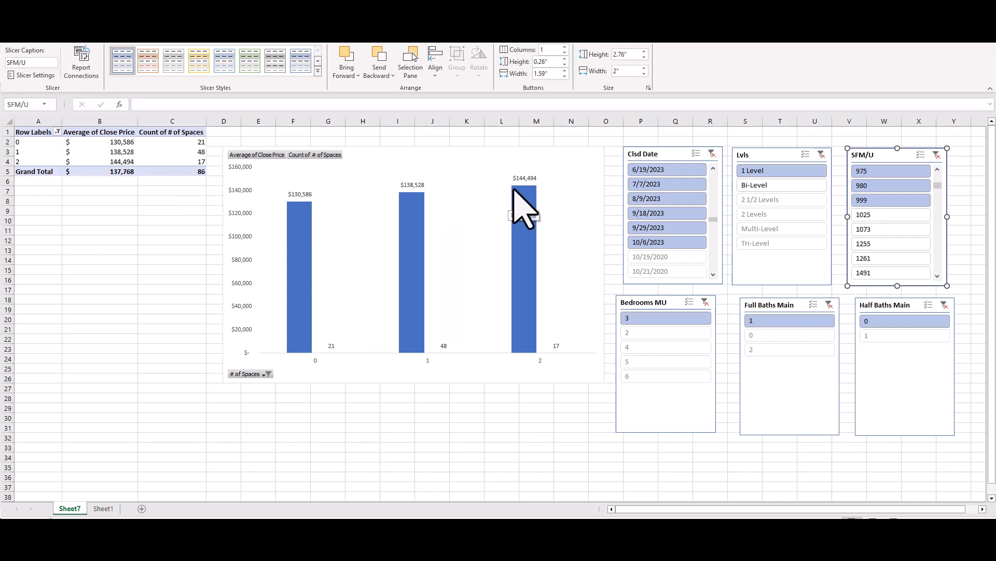
# - Deselect the SFM/U slicer by selecting empty cell B11 beneath the PivotTable
pyautogui.moveTo(534, 197)
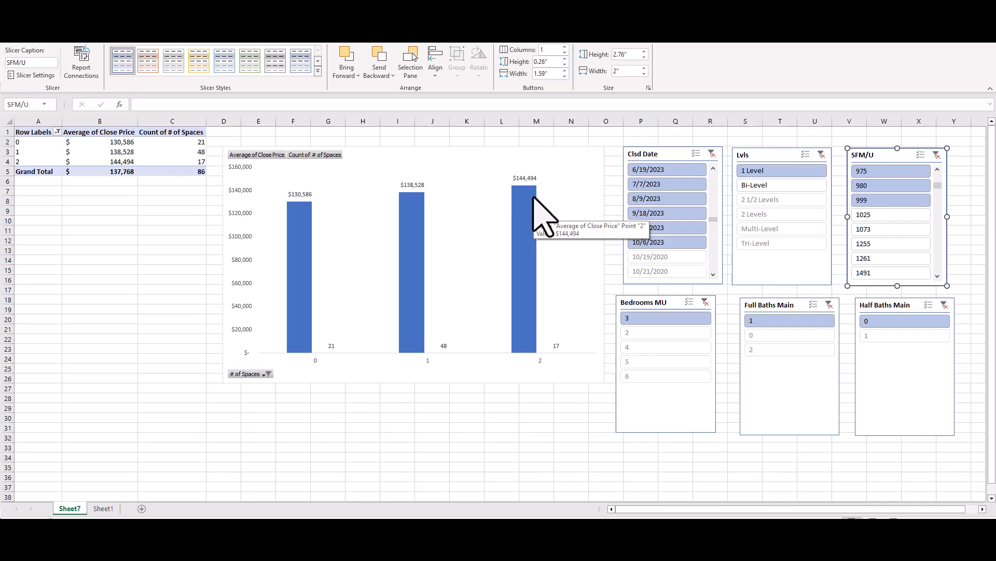
pyautogui.click(90, 229)
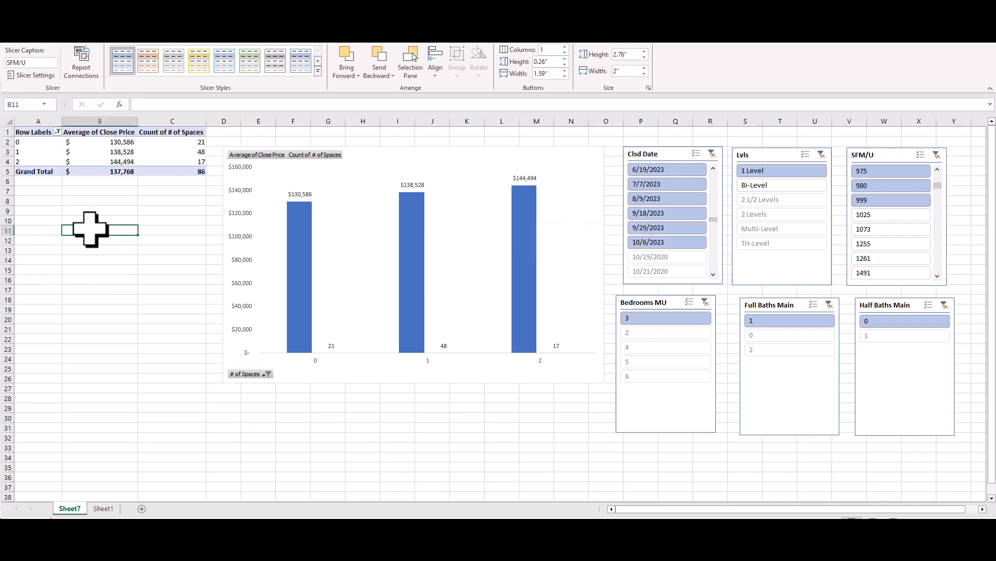